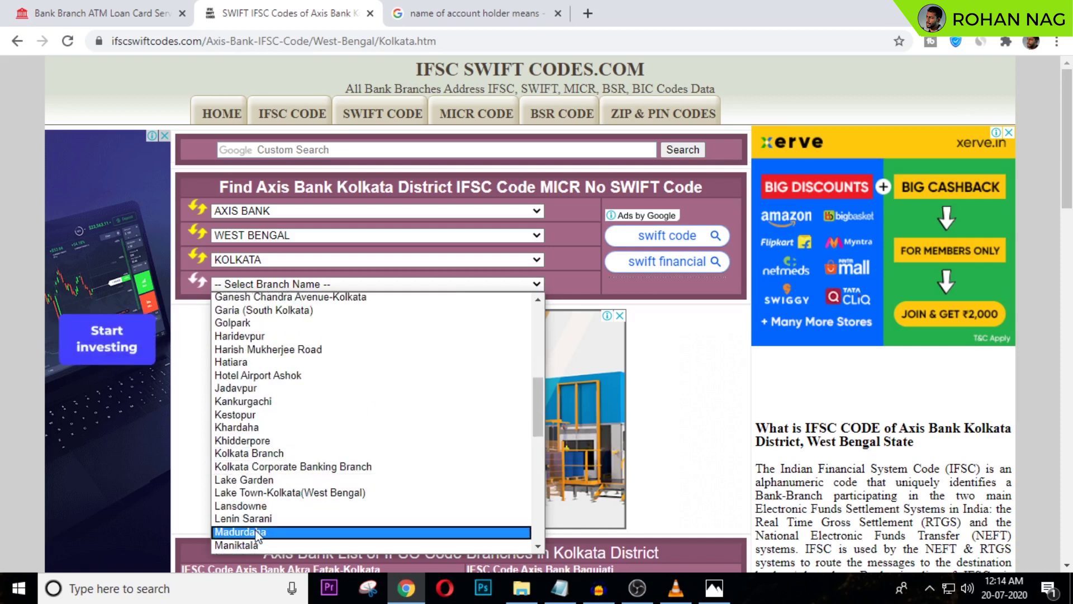
- Select the Lake Town-Kolkata (West Bengal) branch and view its IFSC UTIB0000191 and MICR 700211015
{"action": "left_click", "coordinate": [244, 493]}
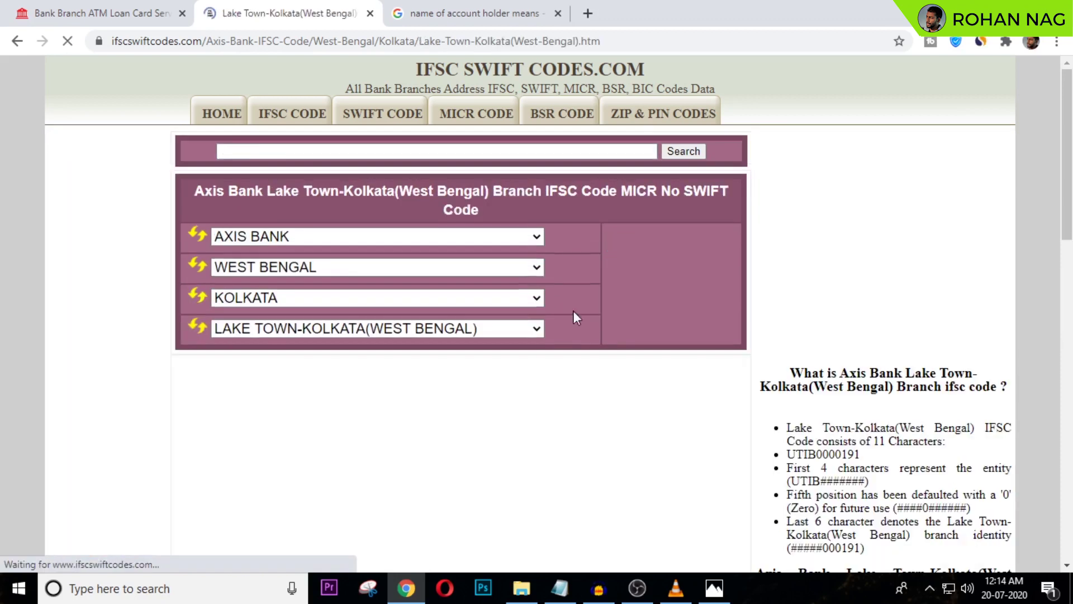
{"action": "scroll", "coordinate": [567, 306], "scroll_direction": "down", "scroll_amount": 9}
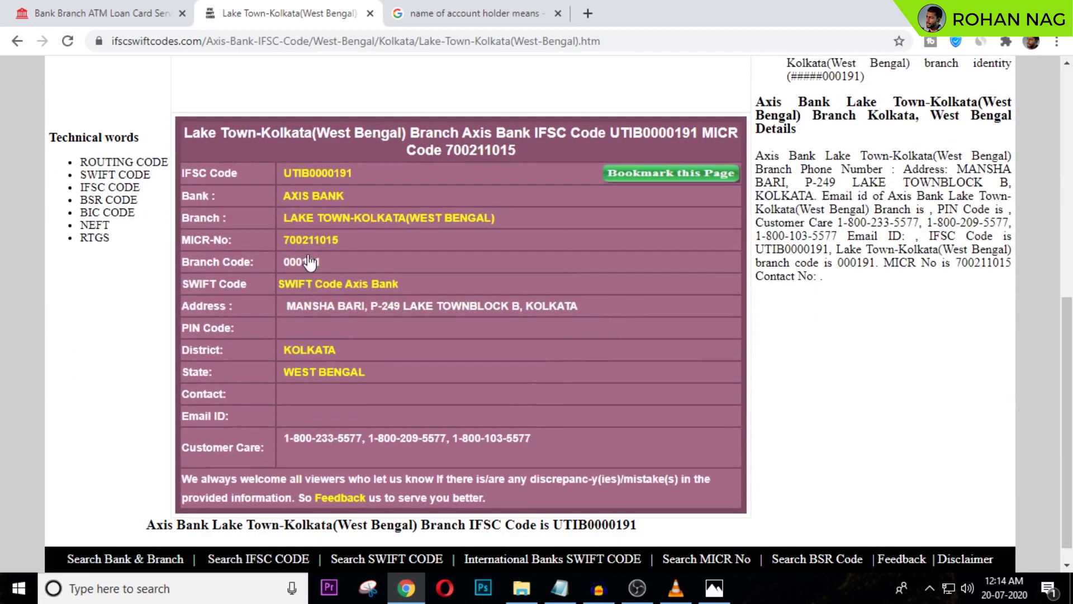
{"action": "scroll", "coordinate": [267, 362], "scroll_direction": "up", "scroll_amount": 2}
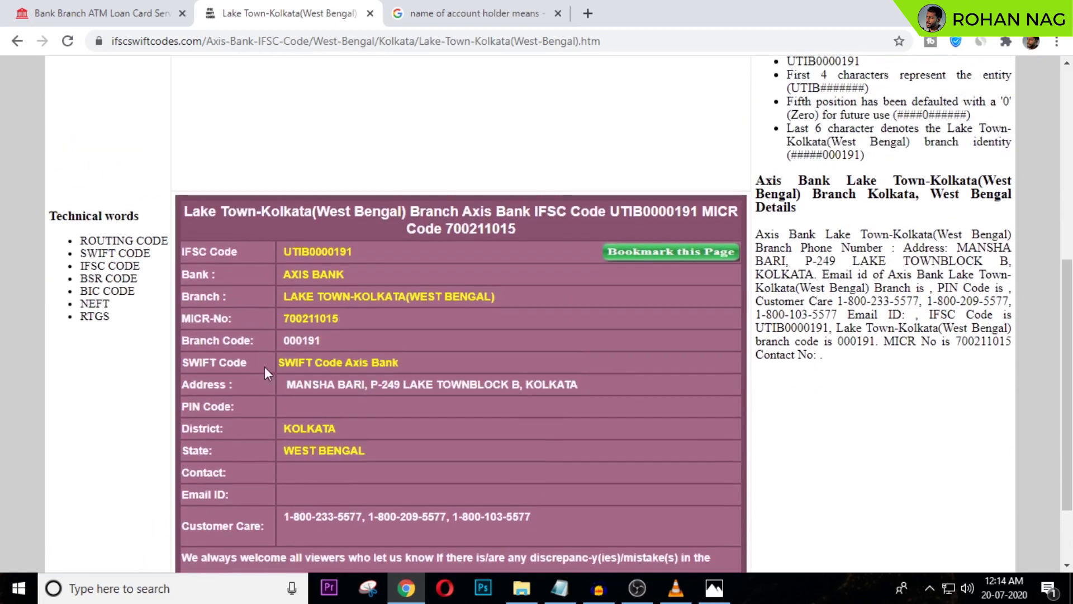
{"action": "scroll", "coordinate": [264, 337], "scroll_direction": "up", "scroll_amount": 8}
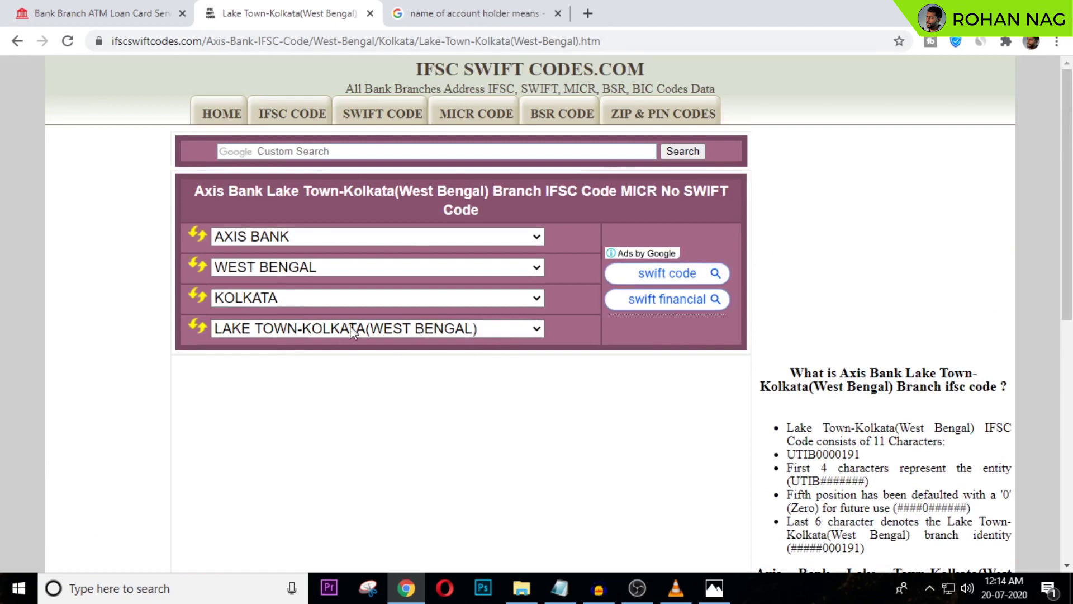
{"action": "scroll", "coordinate": [565, 391], "scroll_direction": "down", "scroll_amount": 9}
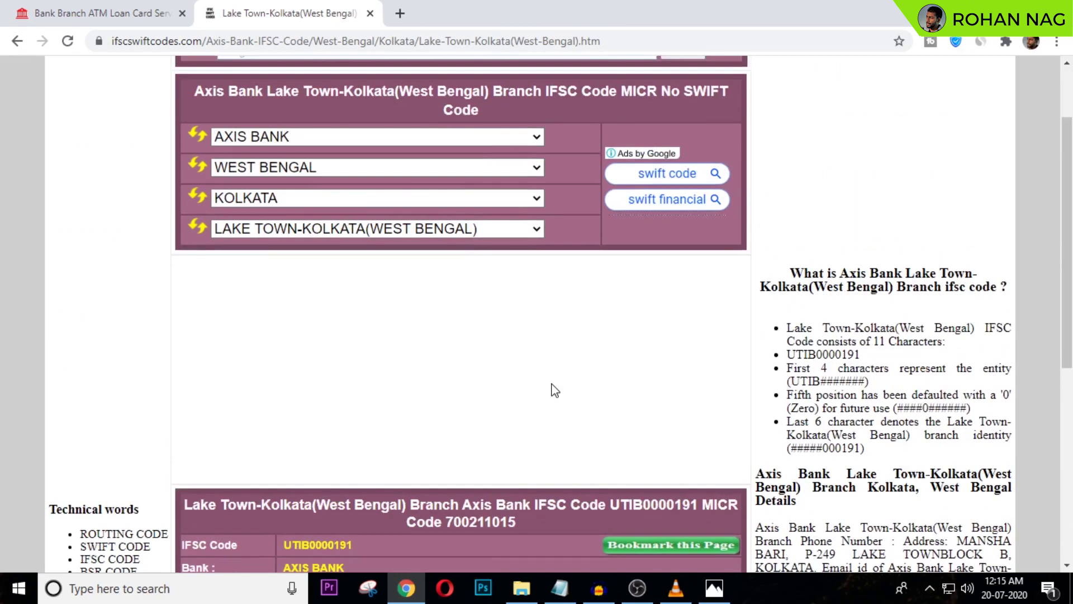
{"action": "scroll", "coordinate": [554, 390], "scroll_direction": "up", "scroll_amount": 2}
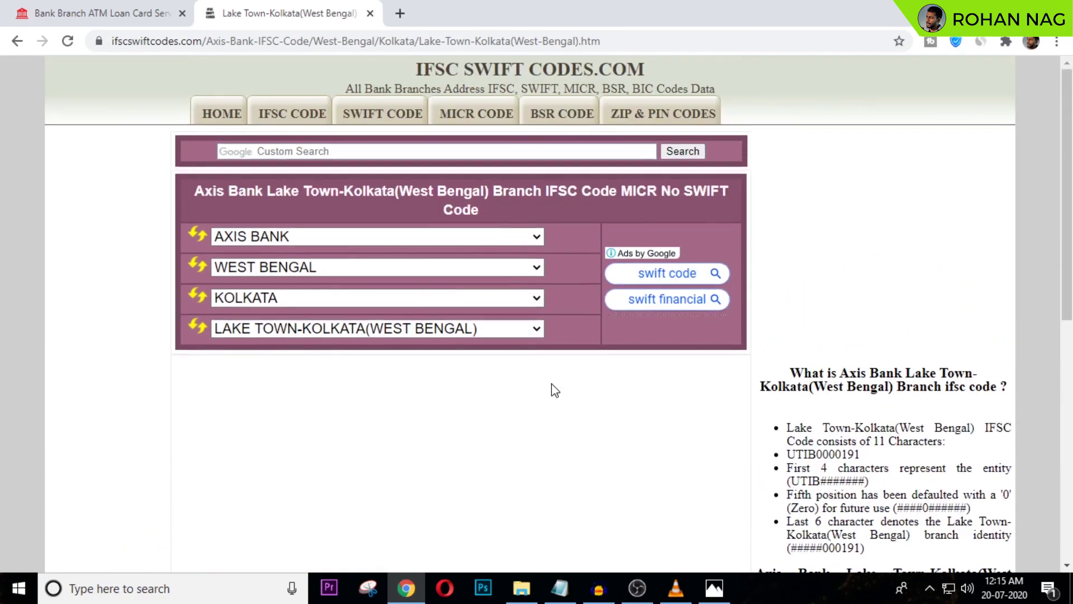
- On BanksBD.org, open the Islami Bank Bangladesh Limited page from the Popular Banks section
{"action": "left_click", "coordinate": [88, 7]}
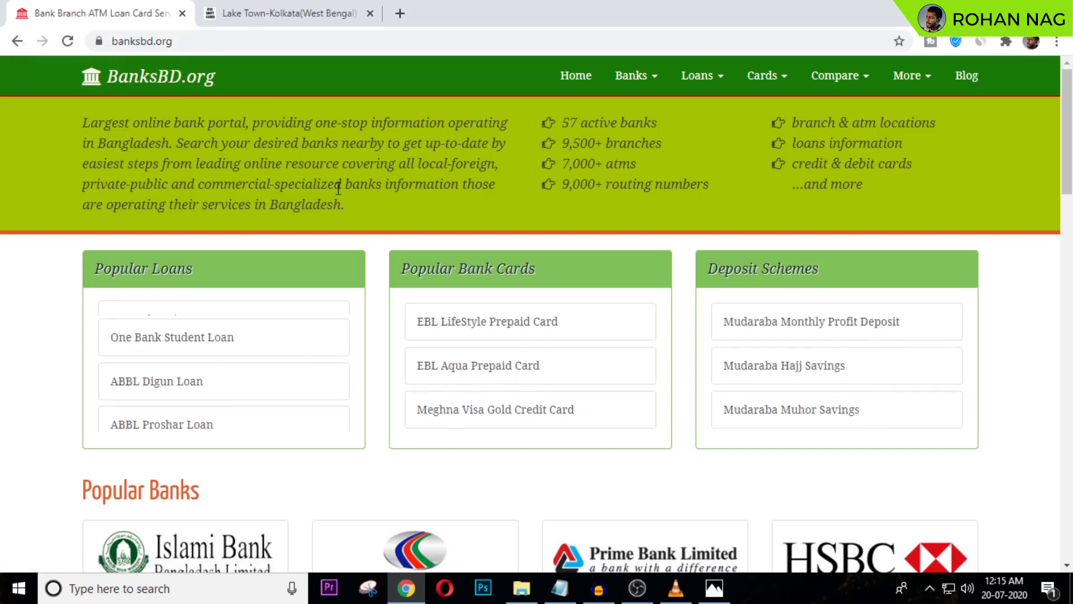
{"action": "scroll", "coordinate": [377, 218], "scroll_direction": "down", "scroll_amount": 1}
{"action": "scroll", "coordinate": [376, 226], "scroll_direction": "down", "scroll_amount": 4}
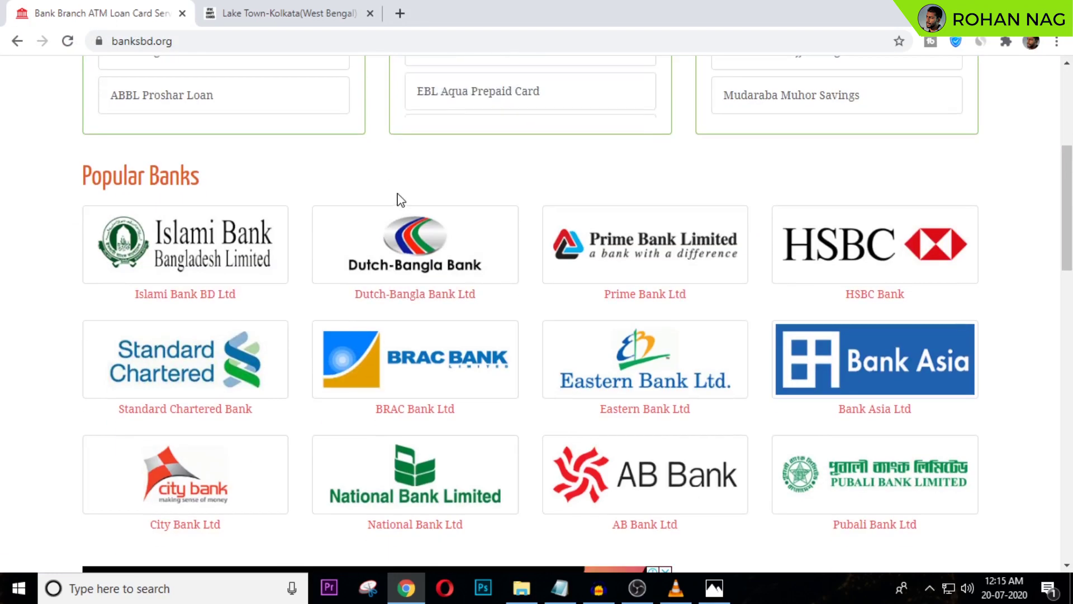
{"action": "scroll", "coordinate": [369, 199], "scroll_direction": "up", "scroll_amount": 1}
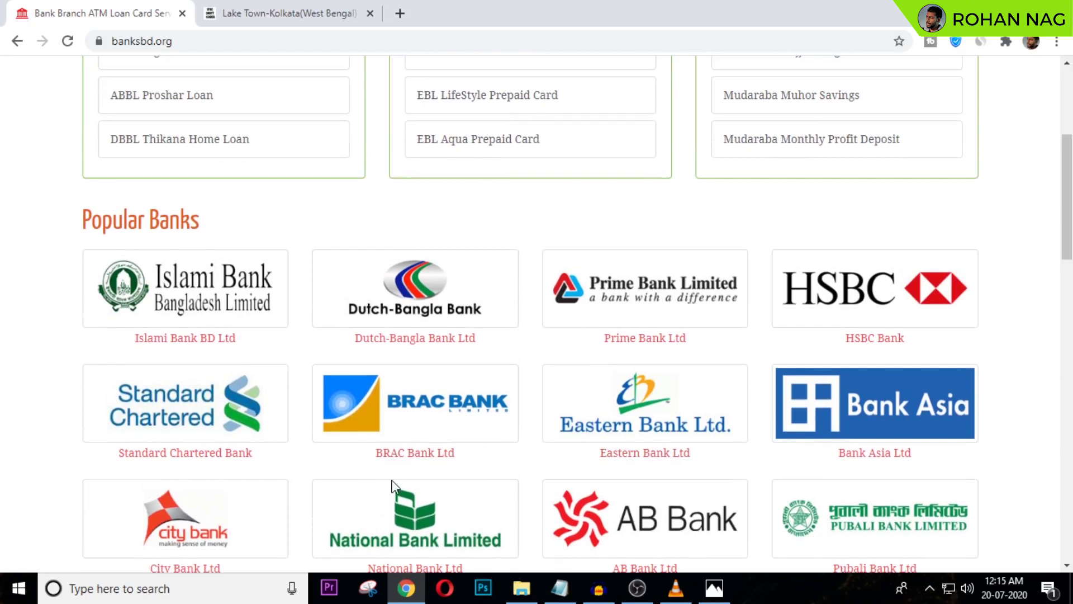
{"action": "scroll", "coordinate": [178, 292], "scroll_direction": "up", "scroll_amount": 1}
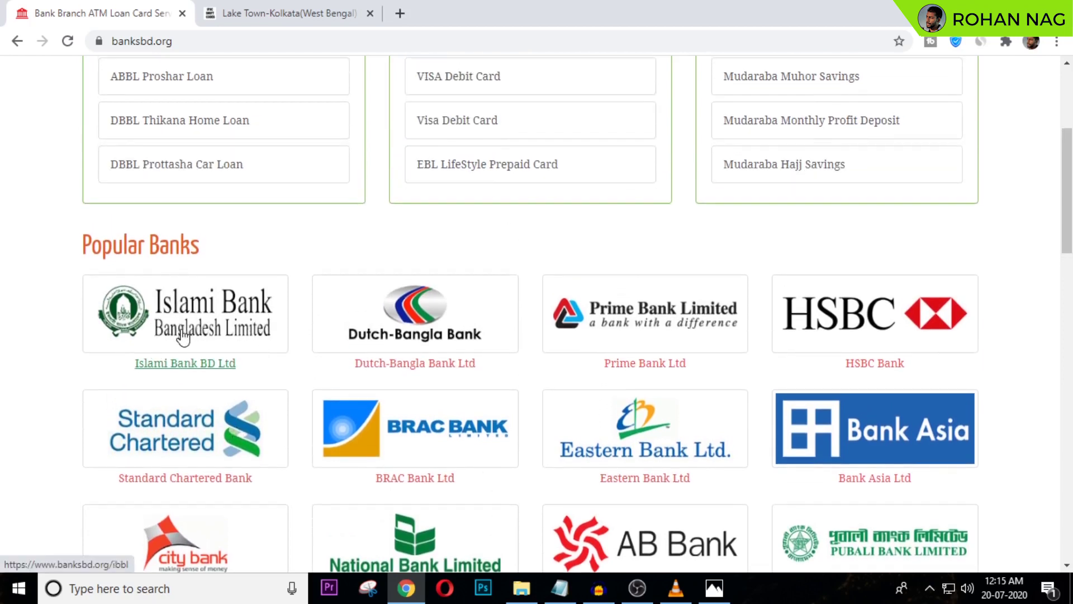
{"action": "left_click", "coordinate": [229, 316]}
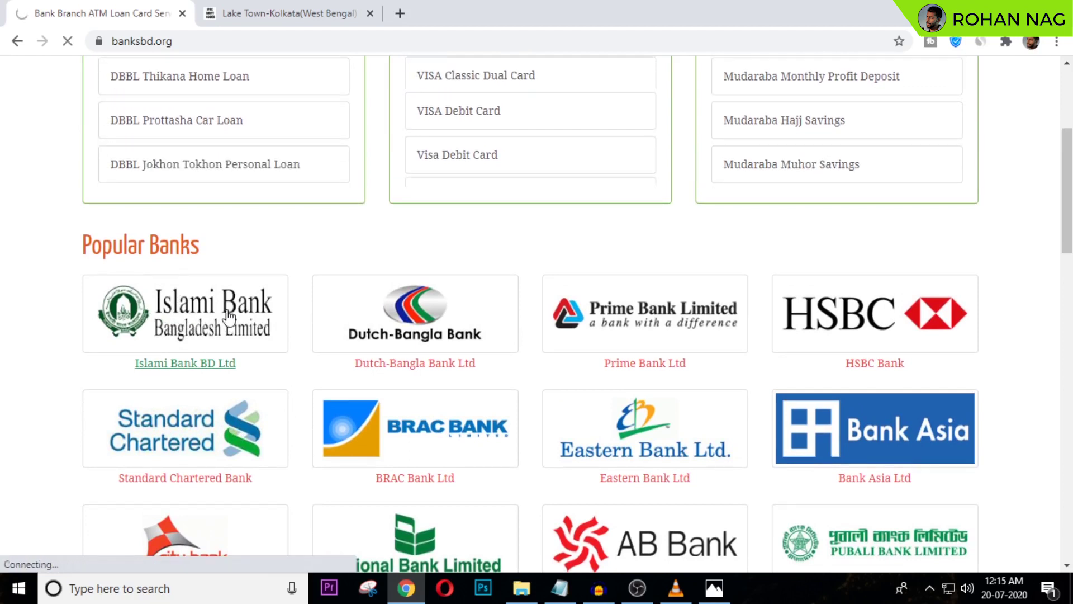
{"action": "scroll", "coordinate": [231, 310], "scroll_direction": "down", "scroll_amount": 8}
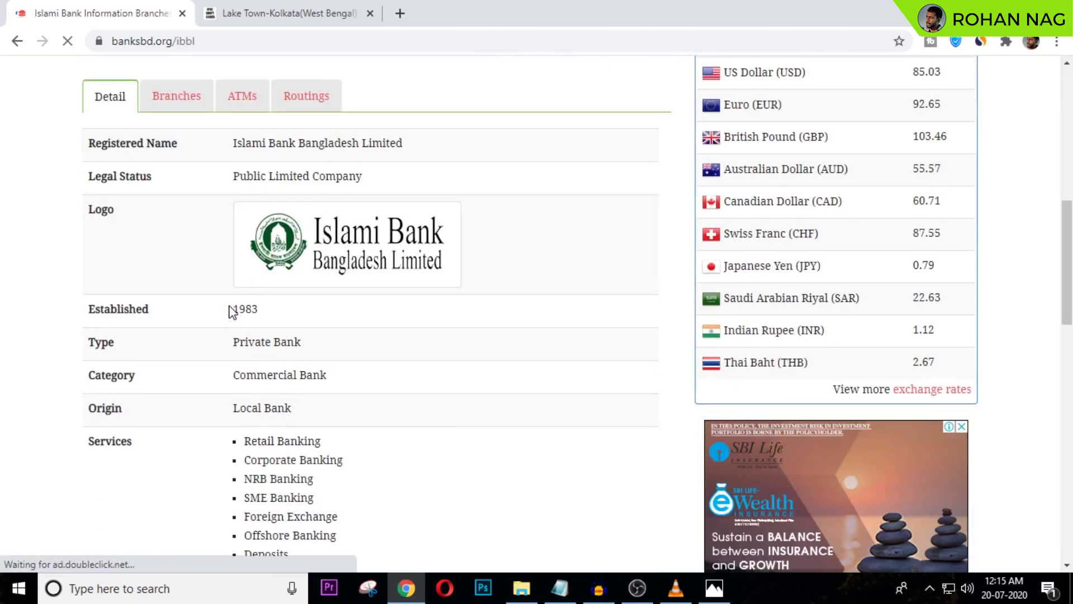
{"action": "scroll", "coordinate": [231, 311], "scroll_direction": "up", "scroll_amount": 3}
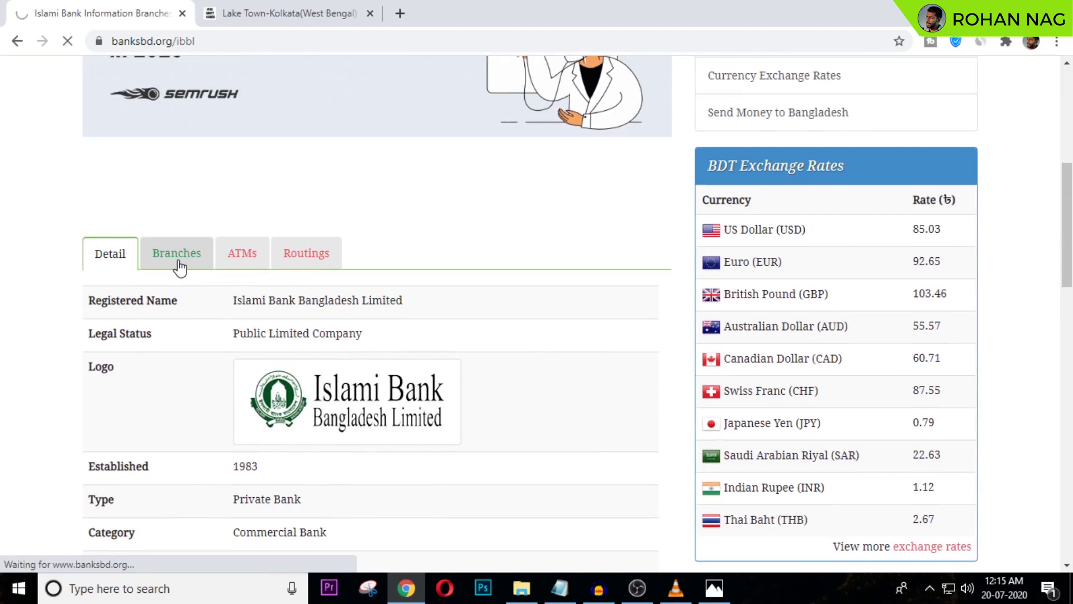
- Show Islami Bank branches by district and browse the Dhaka branch list
{"action": "left_click", "coordinate": [177, 255]}
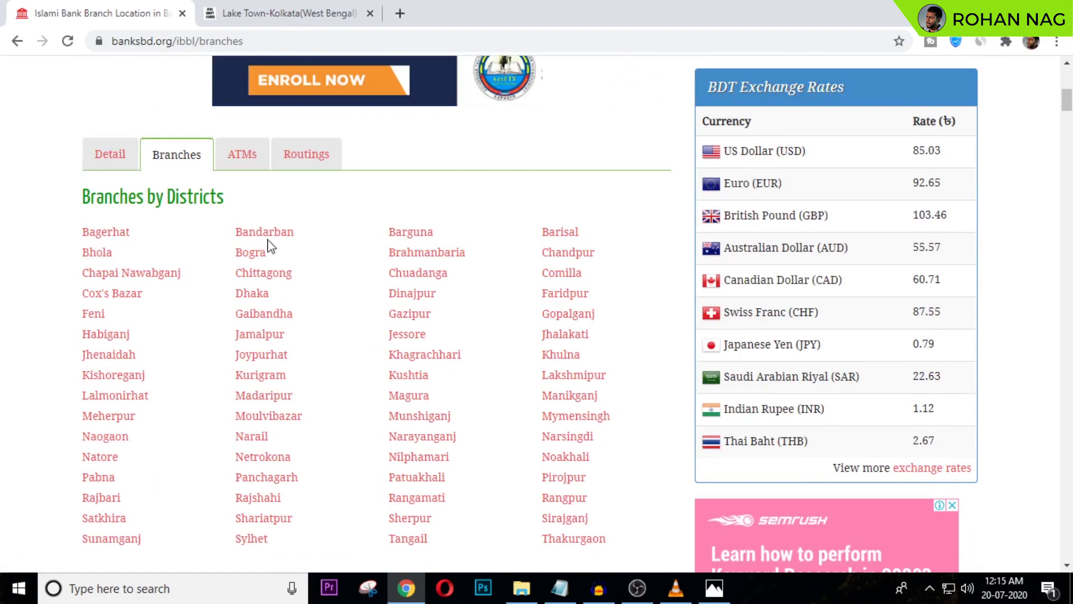
{"action": "left_click", "coordinate": [252, 295]}
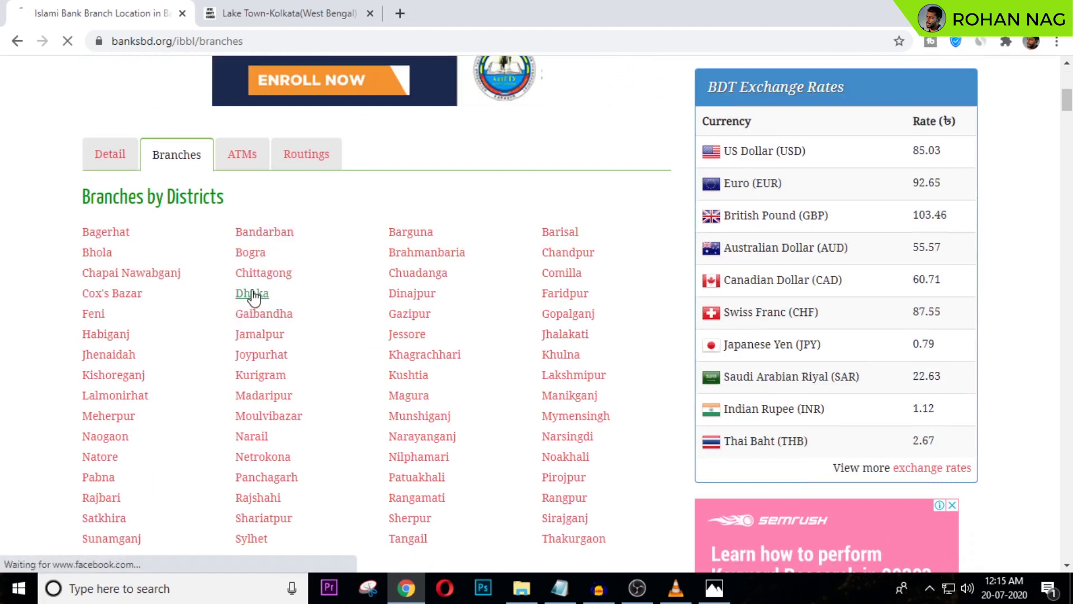
{"action": "scroll", "coordinate": [287, 314], "scroll_direction": "down", "scroll_amount": 5}
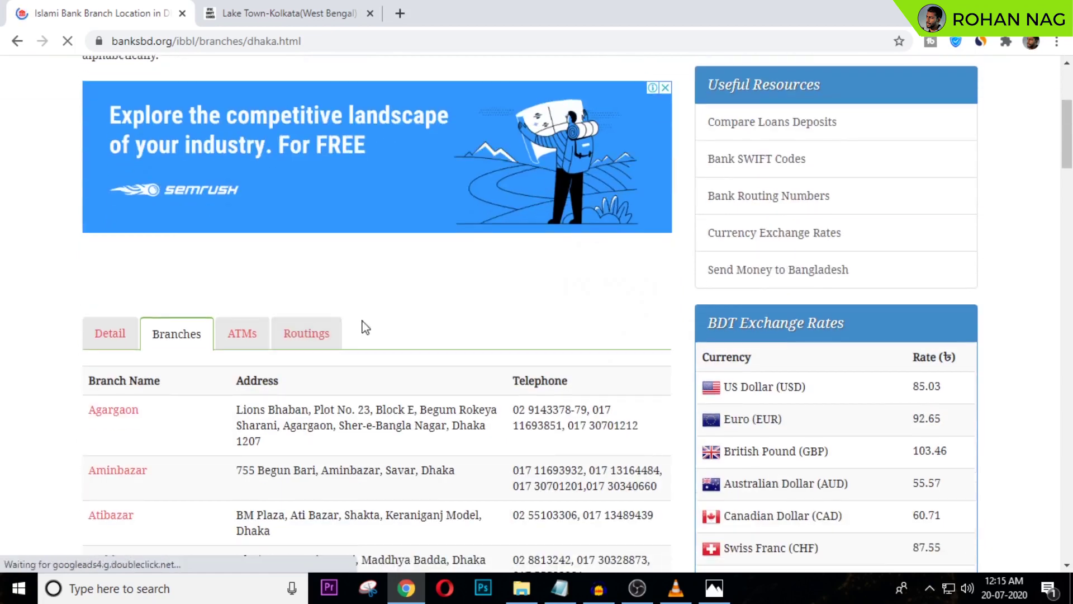
{"action": "scroll", "coordinate": [412, 293], "scroll_direction": "down", "scroll_amount": 5}
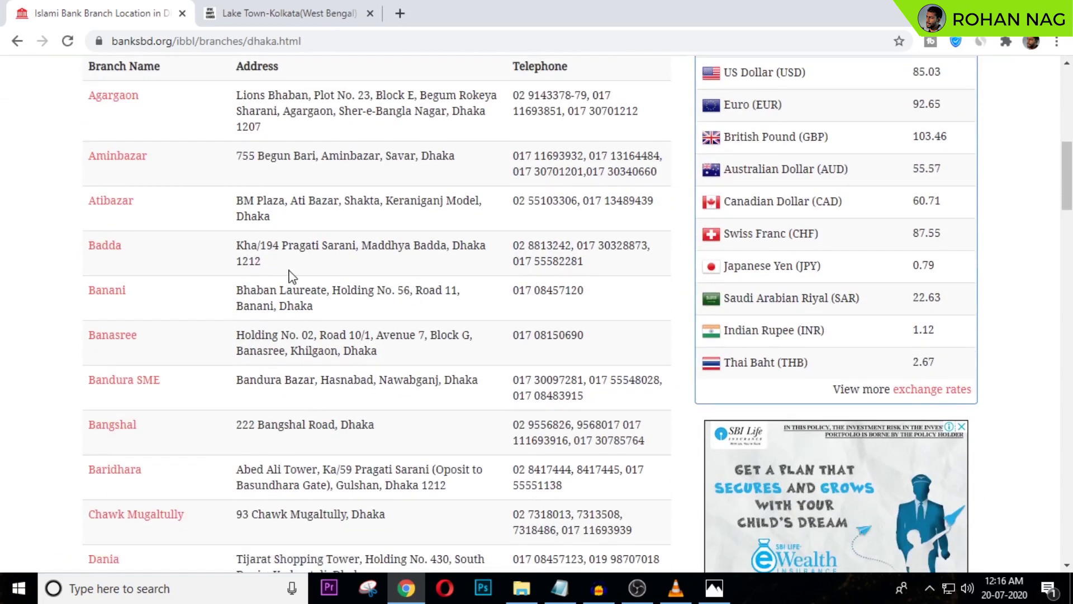
{"action": "scroll", "coordinate": [173, 224], "scroll_direction": "down", "scroll_amount": 15}
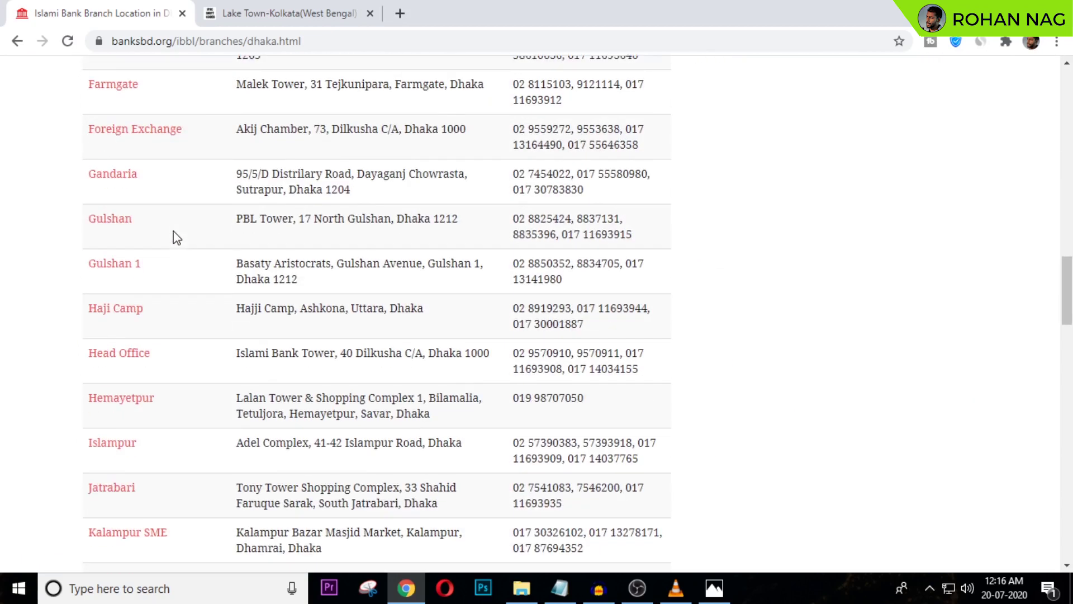
{"action": "scroll", "coordinate": [178, 239], "scroll_direction": "down", "scroll_amount": 20}
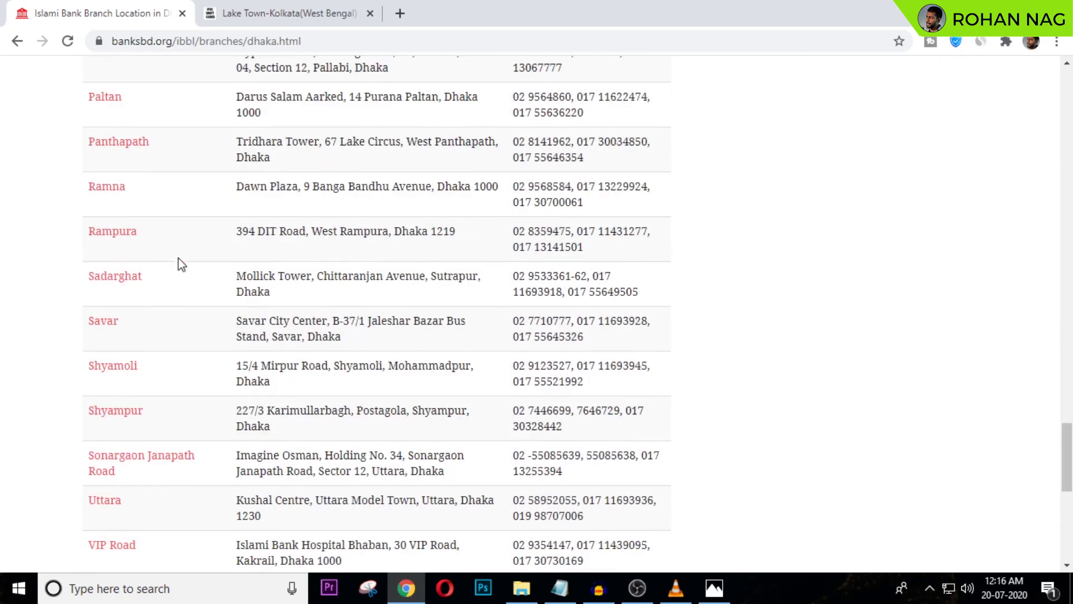
{"action": "scroll", "coordinate": [180, 268], "scroll_direction": "down", "scroll_amount": 4}
{"action": "scroll", "coordinate": [179, 268], "scroll_direction": "up", "scroll_amount": 8}
{"action": "scroll", "coordinate": [181, 263], "scroll_direction": "down", "scroll_amount": 6}
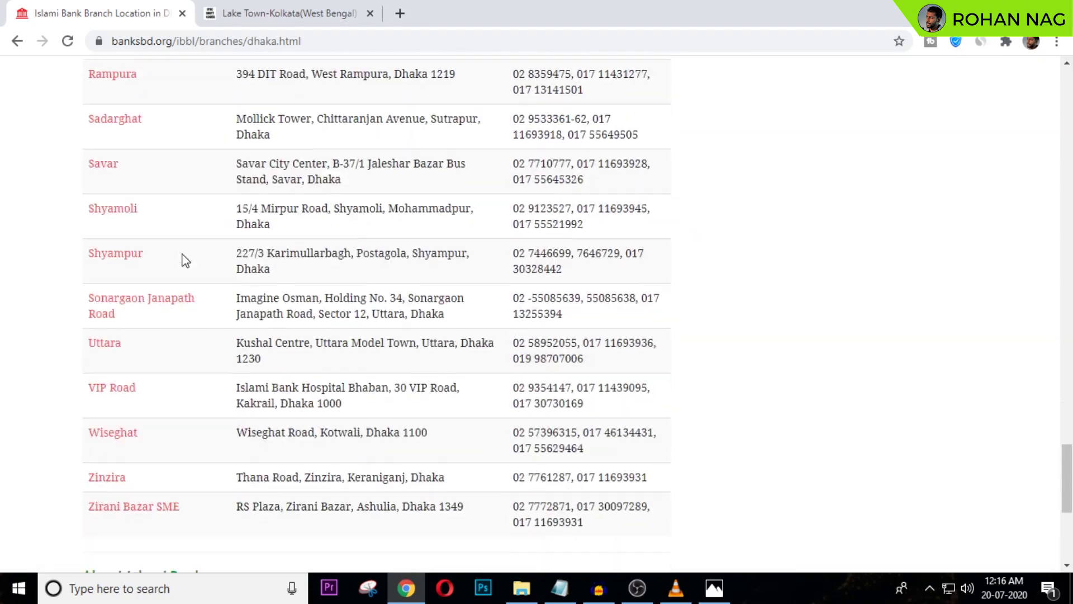
- Review the Uttara branch details, then close the Islami Bank tab
{"action": "left_click", "coordinate": [105, 265]}
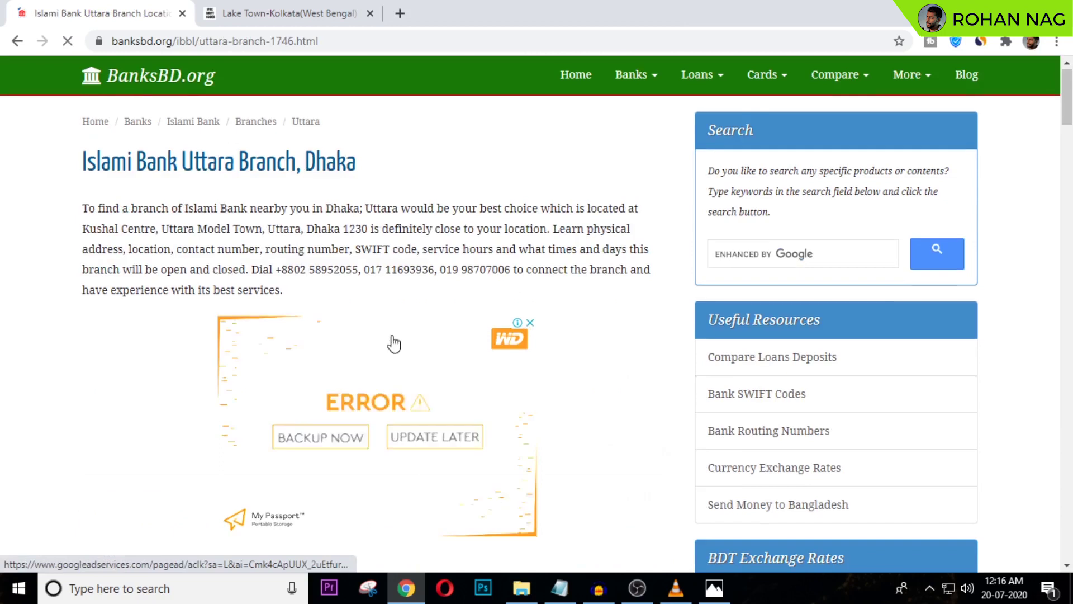
{"action": "scroll", "coordinate": [391, 342], "scroll_direction": "down", "scroll_amount": 5}
{"action": "scroll", "coordinate": [355, 283], "scroll_direction": "down", "scroll_amount": 4}
{"action": "scroll", "coordinate": [343, 293], "scroll_direction": "up", "scroll_amount": 3}
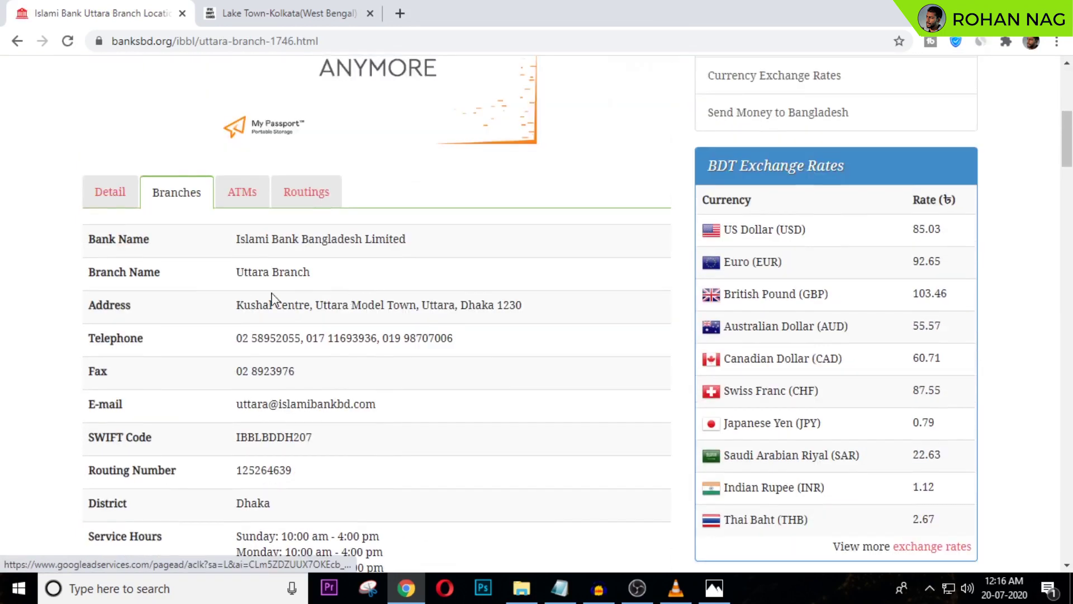
{"action": "scroll", "coordinate": [127, 295], "scroll_direction": "down", "scroll_amount": 3}
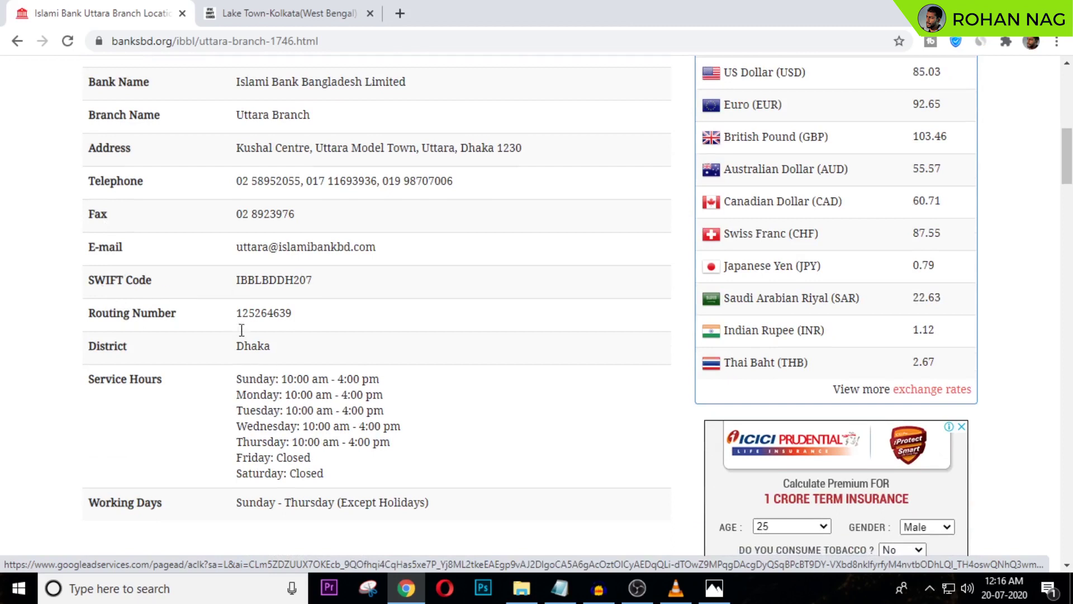
{"action": "scroll", "coordinate": [274, 341], "scroll_direction": "up", "scroll_amount": 10}
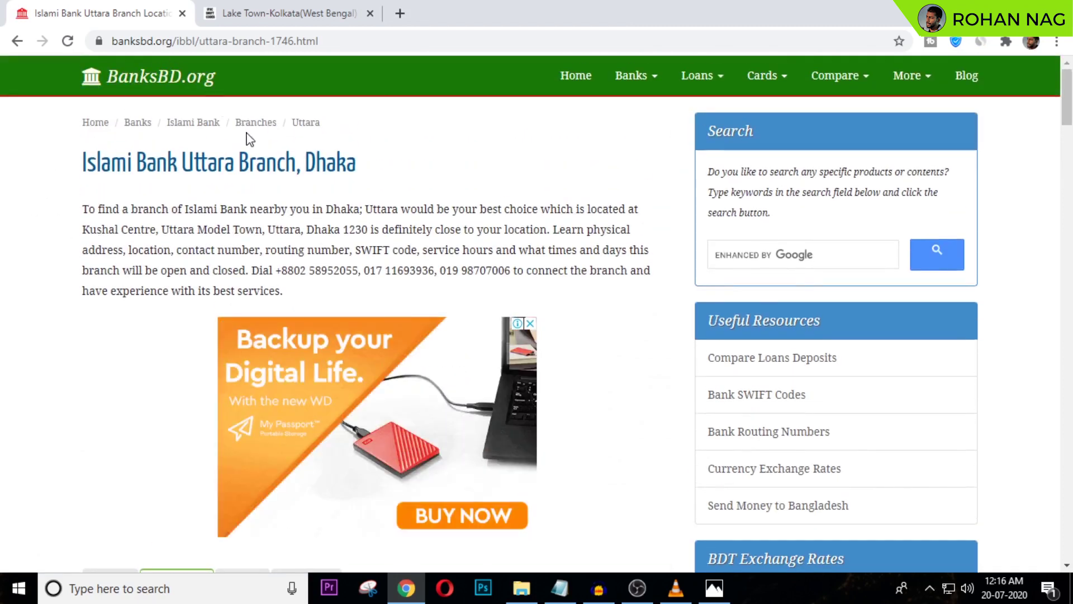
{"action": "left_click", "coordinate": [182, 13]}
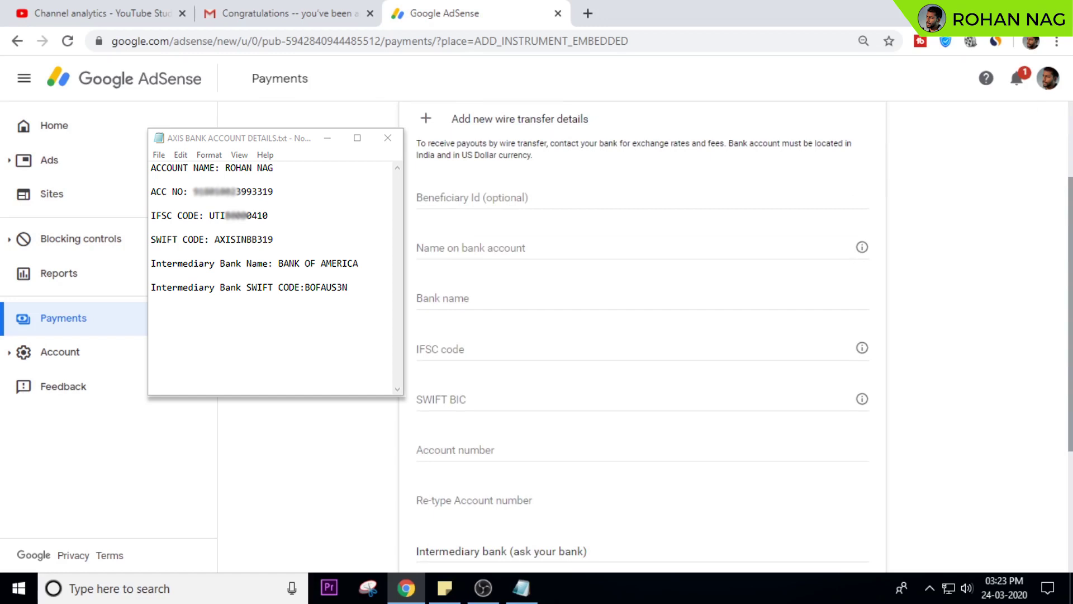
- Fill in the account holder's name and bank name AXIS on the wire-transfer form
{"action": "left_click", "coordinate": [421, 198]}
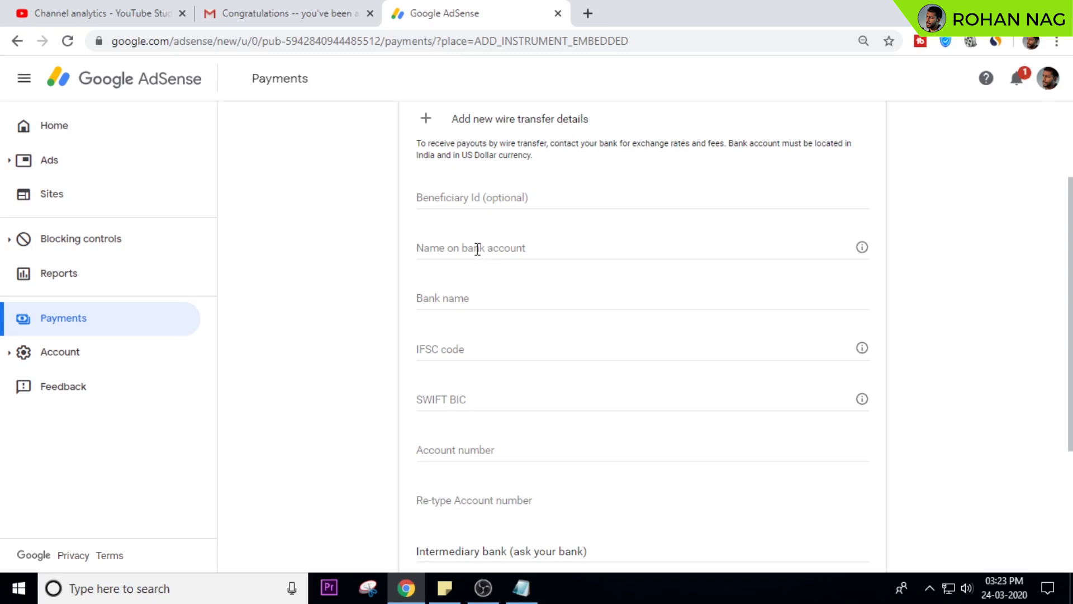
{"action": "left_click", "coordinate": [461, 249]}
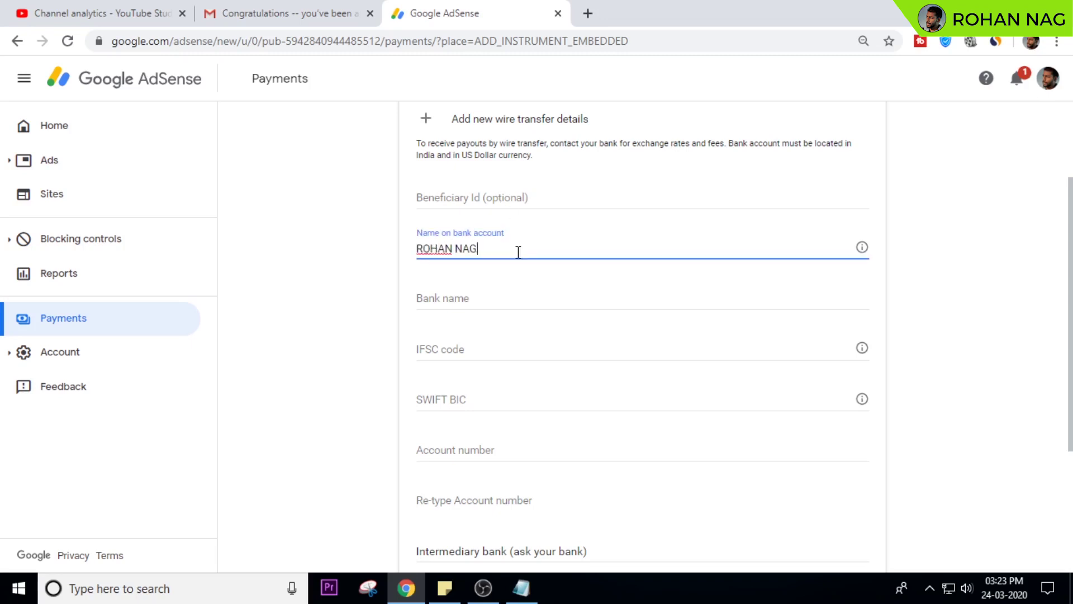
{"action": "left_click", "coordinate": [499, 295]}
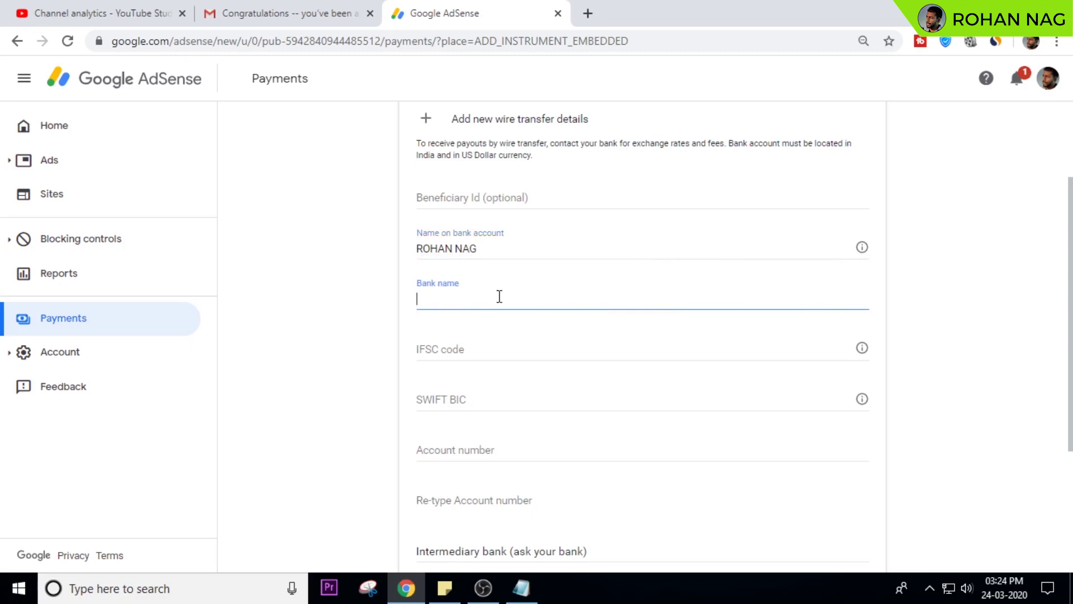
{"action": "type", "text": "AXIS BANK"}
- Copy IFSC code UTIB0000410 from the notes and paste it into the form
{"action": "key", "text": "Tab"}
{"action": "key", "text": "alt+Tab"}
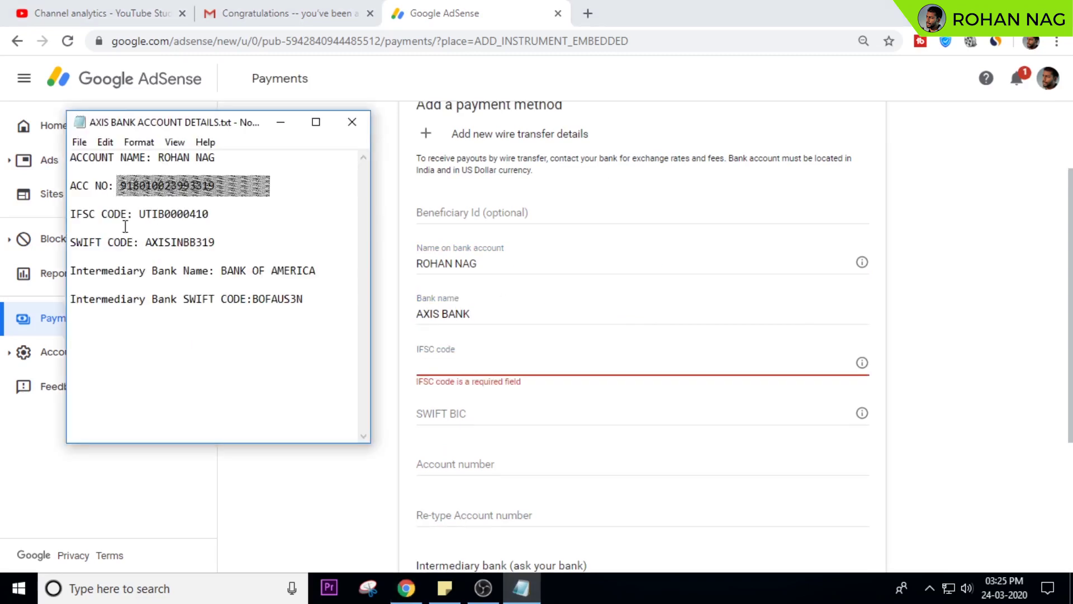
{"action": "left_click_drag", "start_coordinate": [141, 213], "coordinate": [208, 215]}
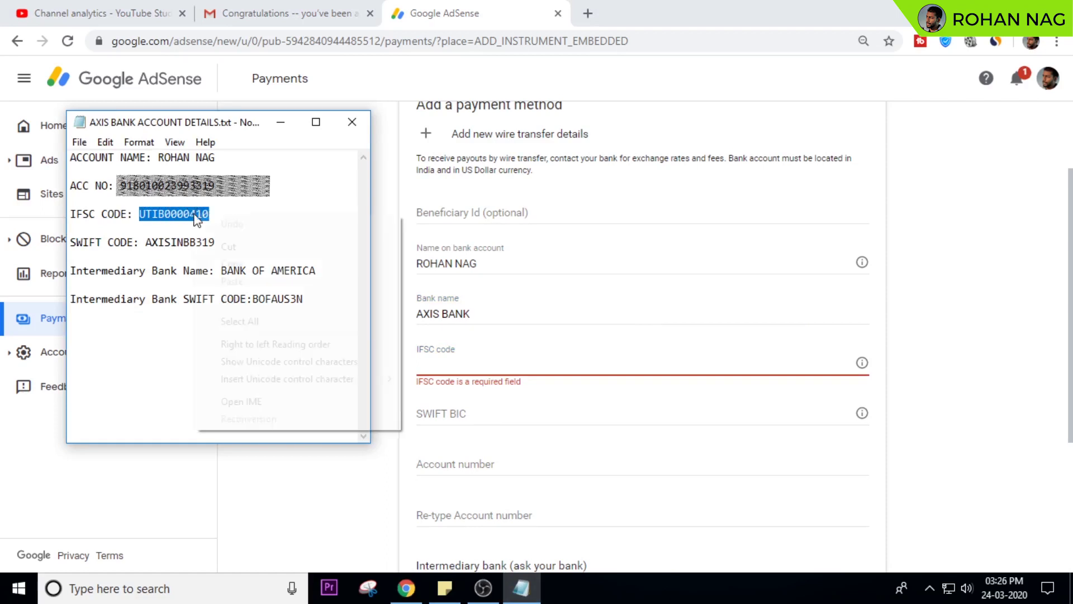
{"action": "key", "text": "ctrl+c"}
{"action": "right_click", "coordinate": [458, 363]}
{"action": "left_click", "coordinate": [479, 242]}
- Copy SWIFT BIC AXISINBB319 from the notes and paste it into its field
{"action": "key", "text": "Tab"}
{"action": "scroll", "coordinate": [1071, 358], "scroll_direction": "down", "scroll_amount": 2}
{"action": "key", "text": "alt+Tab"}
{"action": "left_click_drag", "start_coordinate": [145, 244], "coordinate": [218, 244]}
{"action": "left_click", "coordinate": [456, 309]}
{"action": "right_click", "coordinate": [456, 309]}
{"action": "left_click", "coordinate": [495, 403]}
- Paste the account number from the notes into both account number fields
{"action": "left_click", "coordinate": [496, 354]}
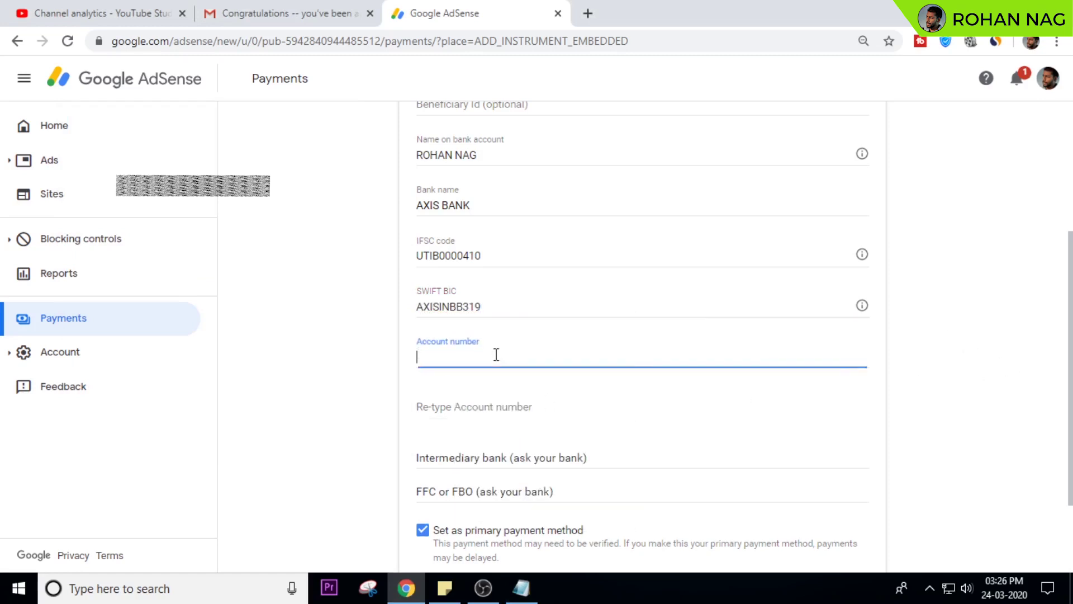
{"action": "left_click", "coordinate": [521, 588]}
{"action": "left_click_drag", "start_coordinate": [119, 186], "coordinate": [218, 188]}
{"action": "right_click", "coordinate": [182, 187]}
{"action": "left_click", "coordinate": [225, 237]}
{"action": "right_click", "coordinate": [444, 358]}
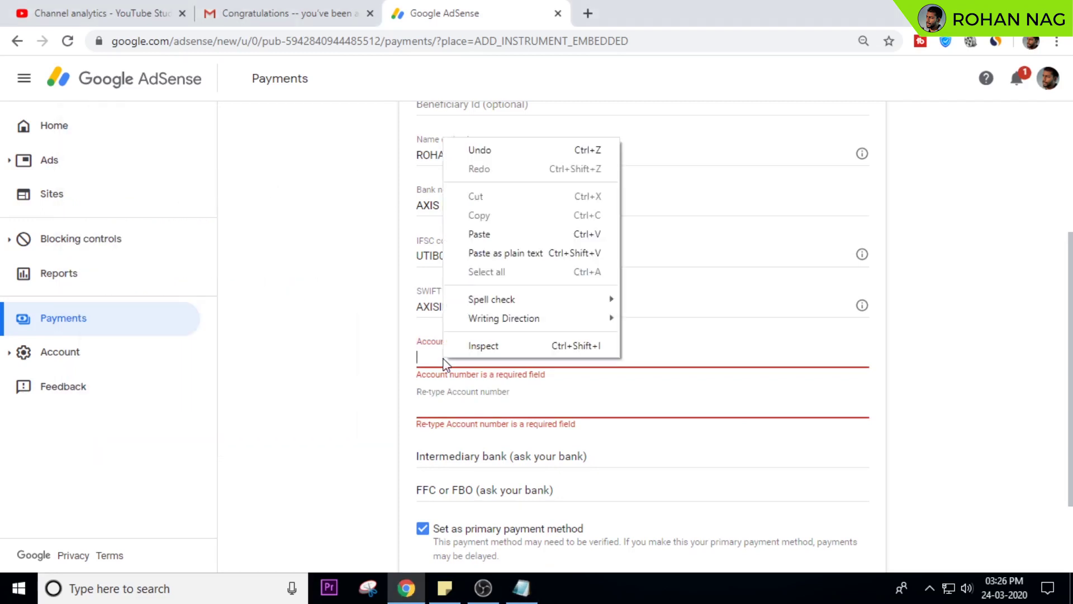
{"action": "left_click", "coordinate": [502, 244]}
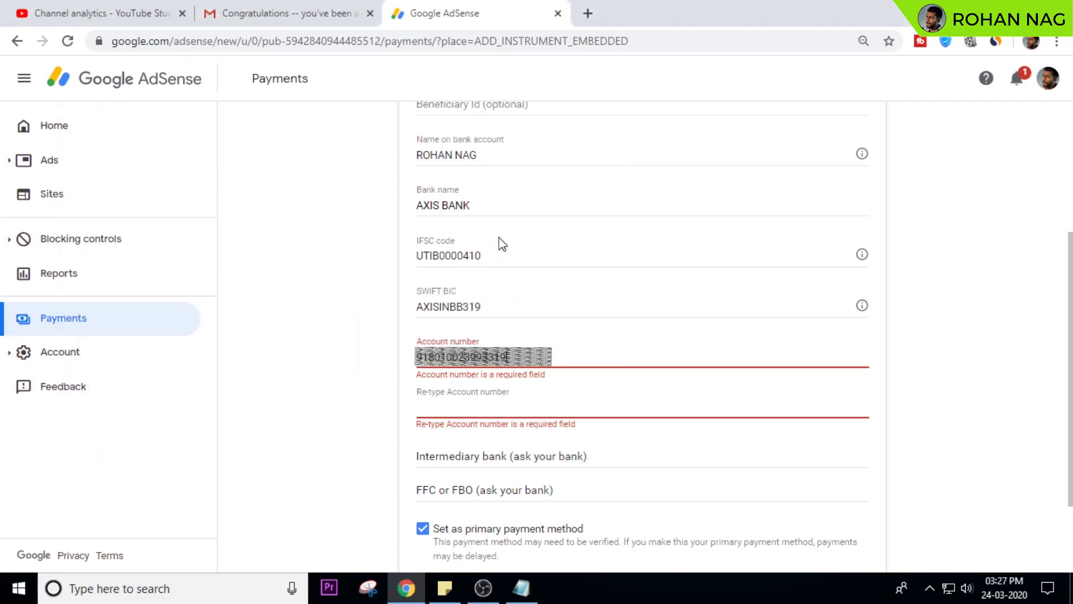
{"action": "left_click", "coordinate": [478, 407]}
{"action": "right_click", "coordinate": [480, 406]}
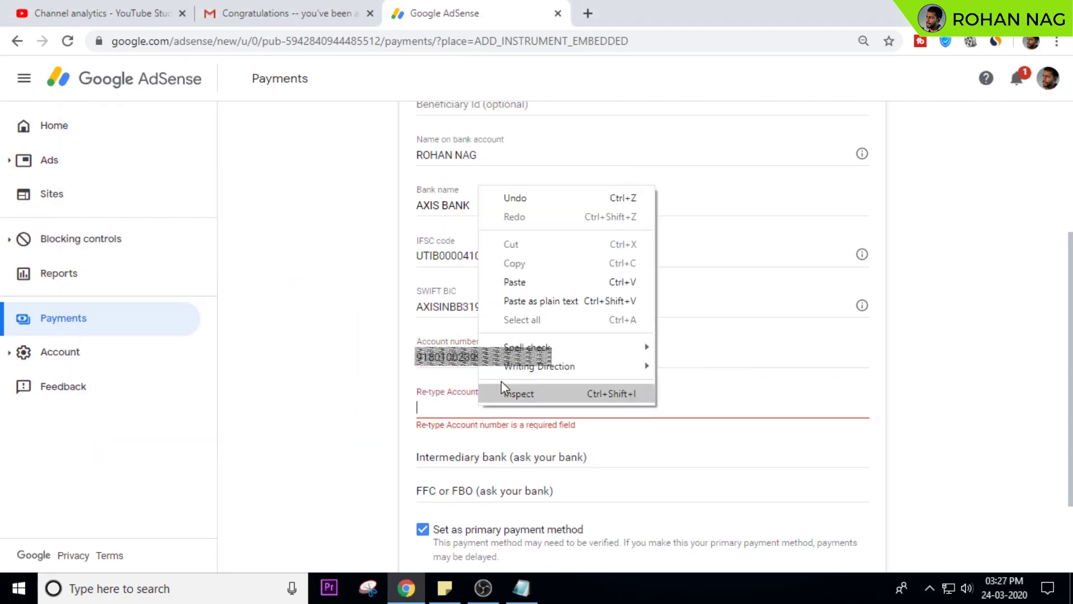
{"action": "left_click", "coordinate": [522, 281]}
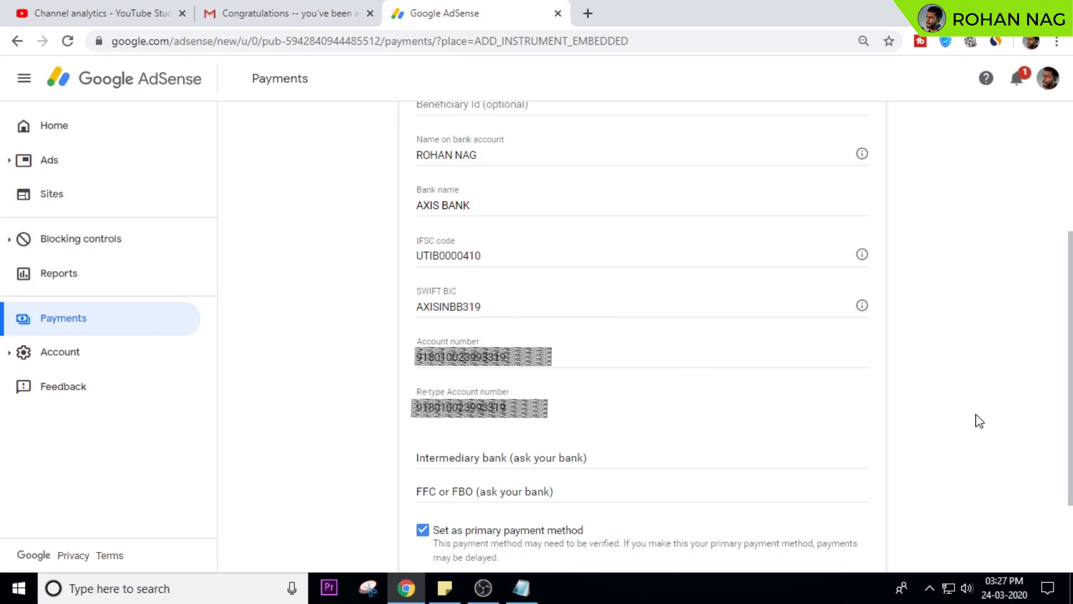
{"action": "scroll", "coordinate": [980, 421], "scroll_direction": "down", "scroll_amount": 2}
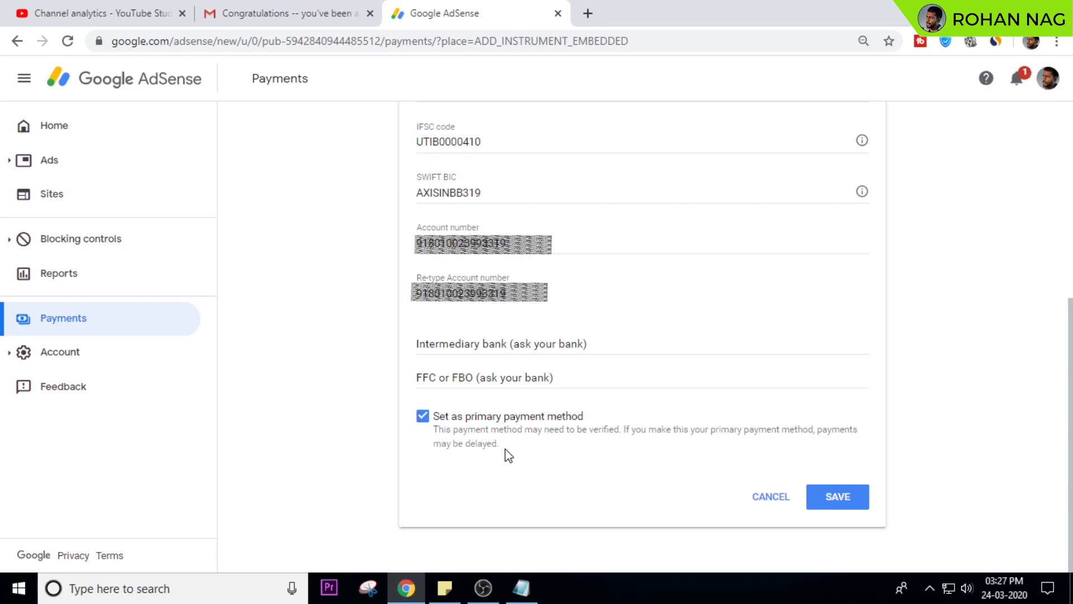
- Save the wire transfer payment method and start identity verification from the payments-on-hold banner
{"action": "left_click", "coordinate": [849, 505]}
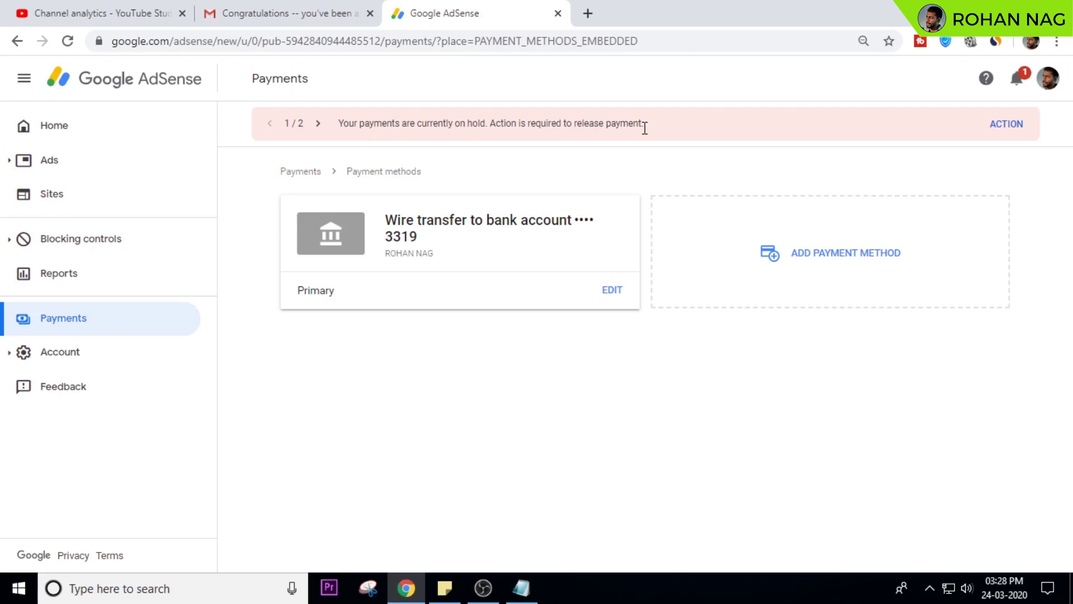
{"action": "left_click", "coordinate": [999, 129]}
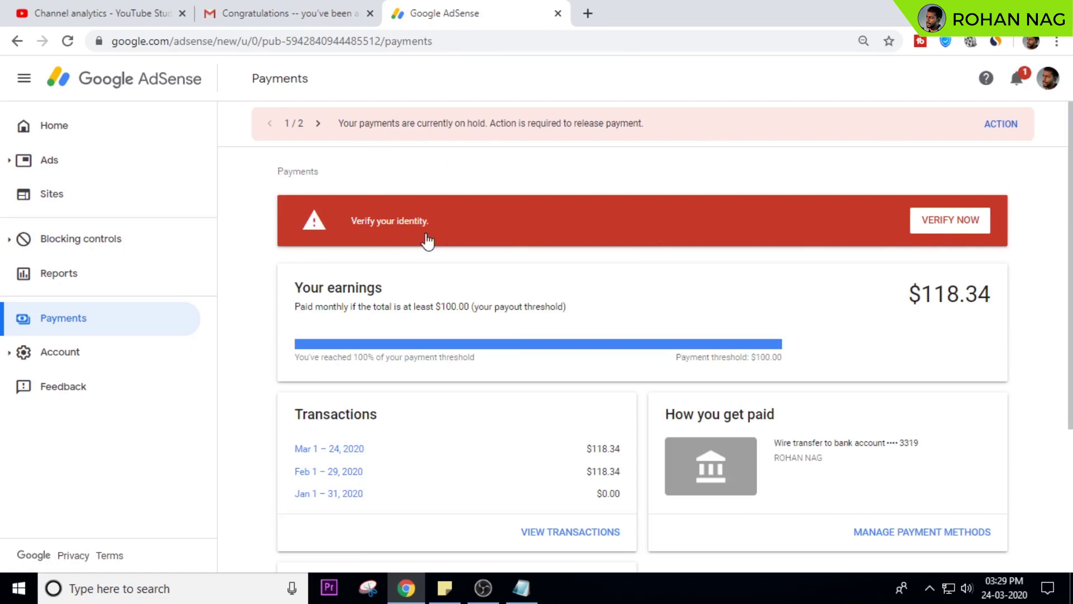
{"action": "left_click", "coordinate": [931, 228]}
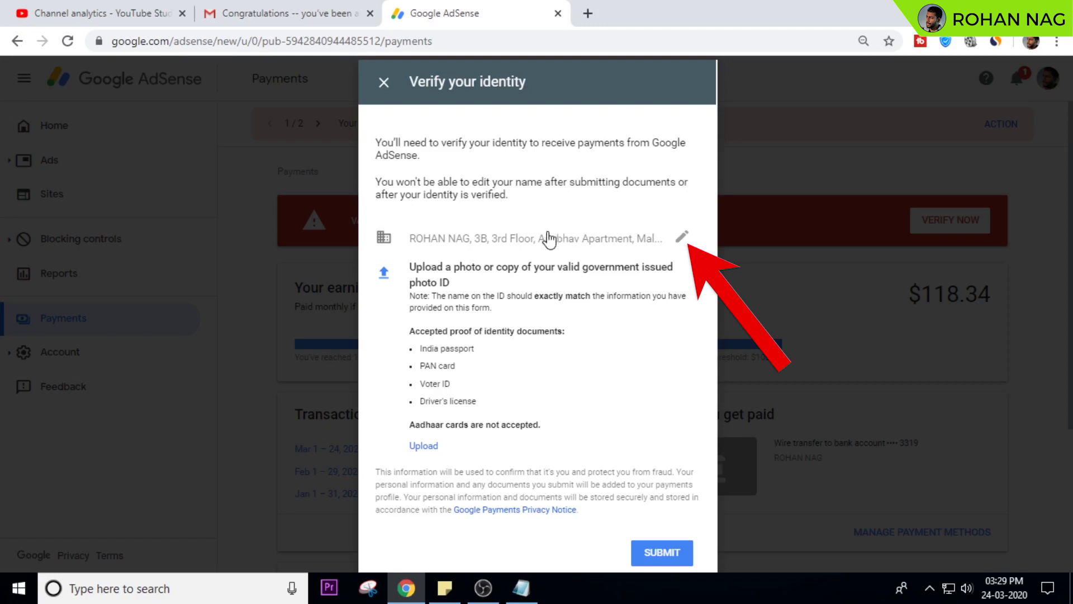
- Edit the verification address, replacing the first and second address lines with the new postal address
{"action": "left_click", "coordinate": [682, 237]}
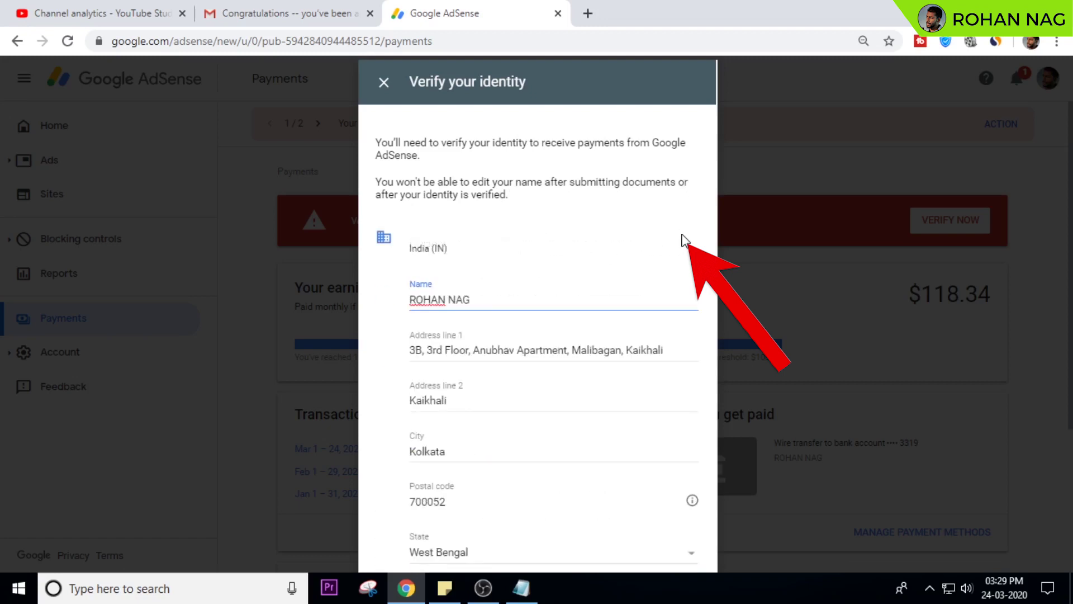
{"action": "triple_click", "coordinate": [533, 351]}
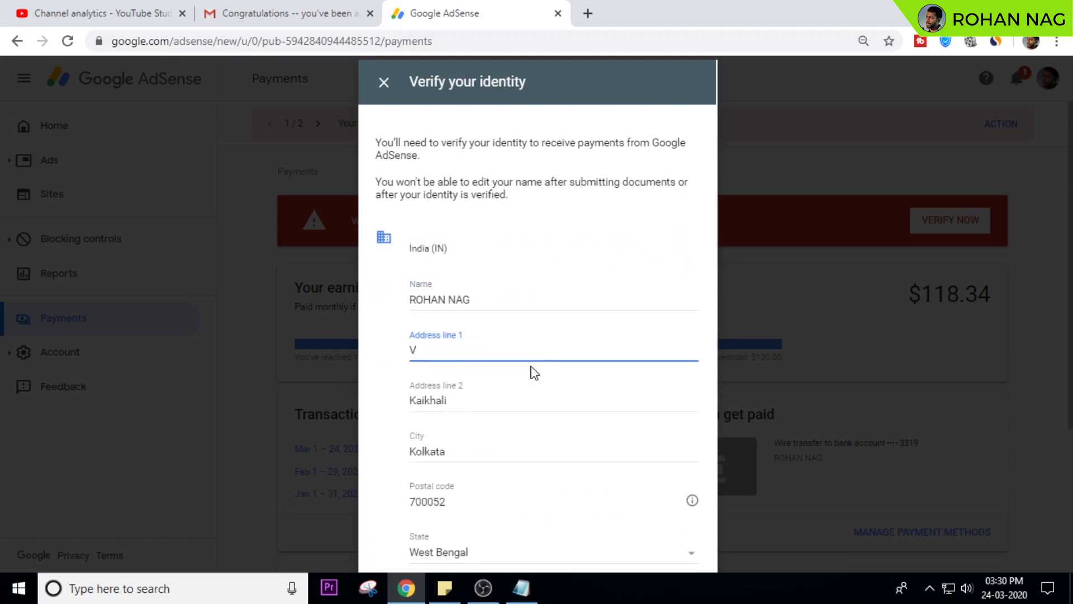
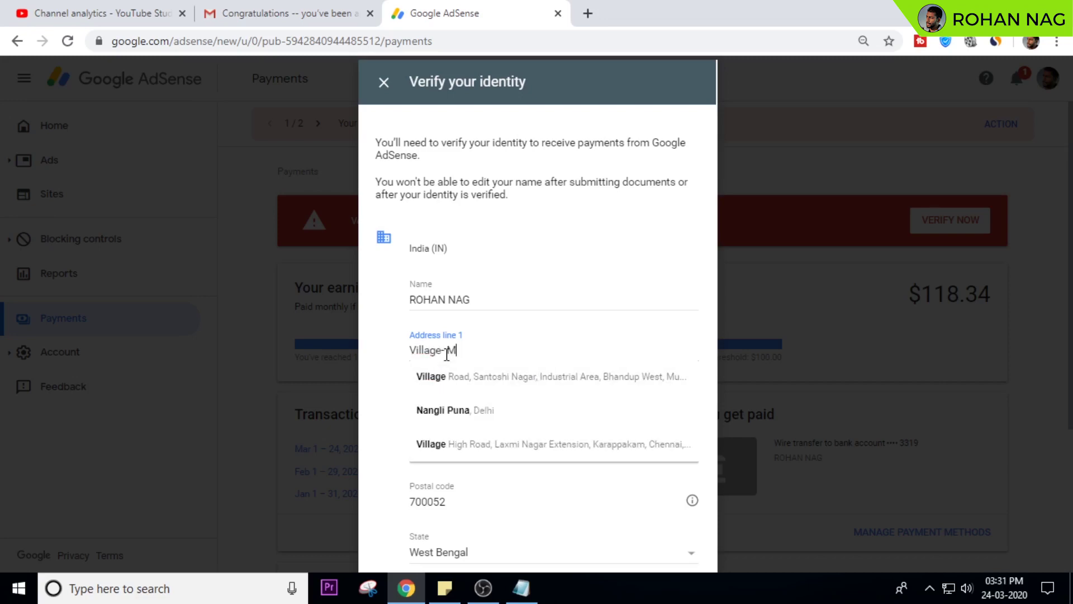
{"action": "key", "text": "Tab"}
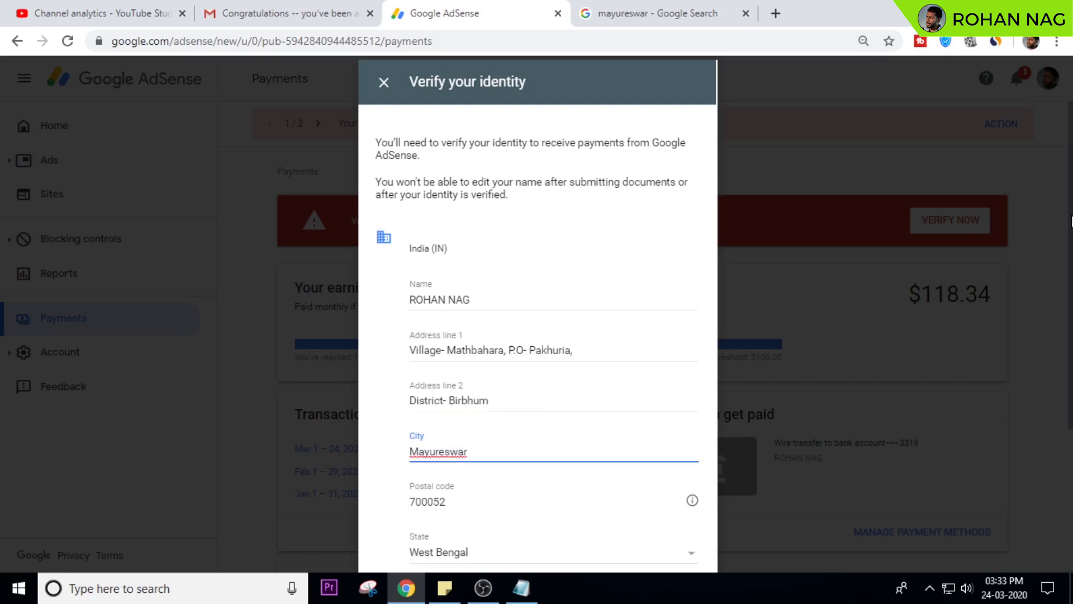
{"action": "left_click", "coordinate": [1057, 41]}
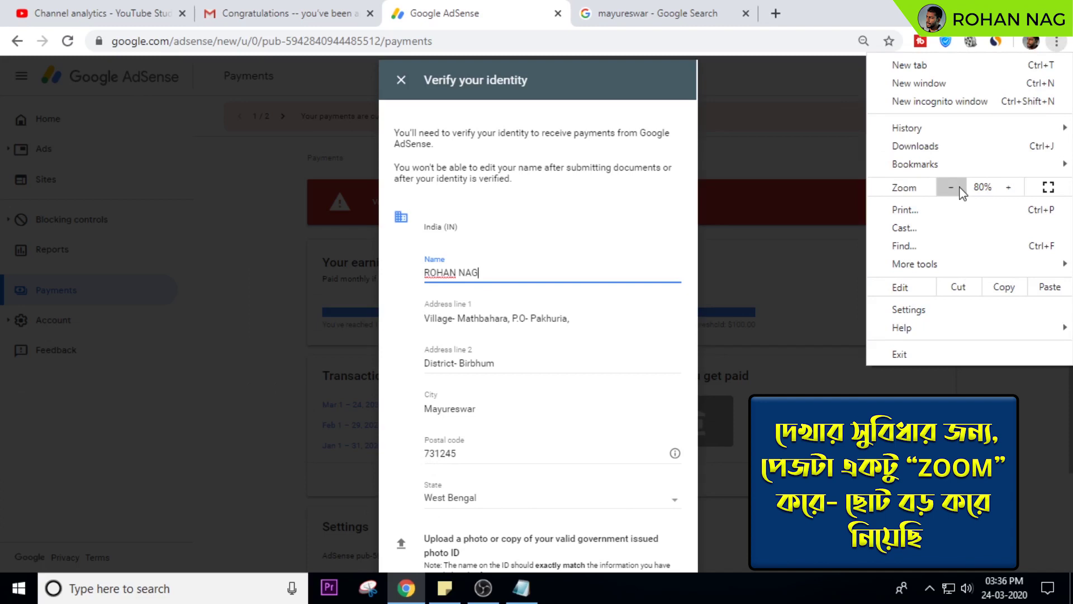
- Zoom the page out to 50%, collapse the address into a summary, and attempt an ID upload
{"action": "left_click", "coordinate": [953, 188]}
{"action": "left_click", "coordinate": [952, 188]}
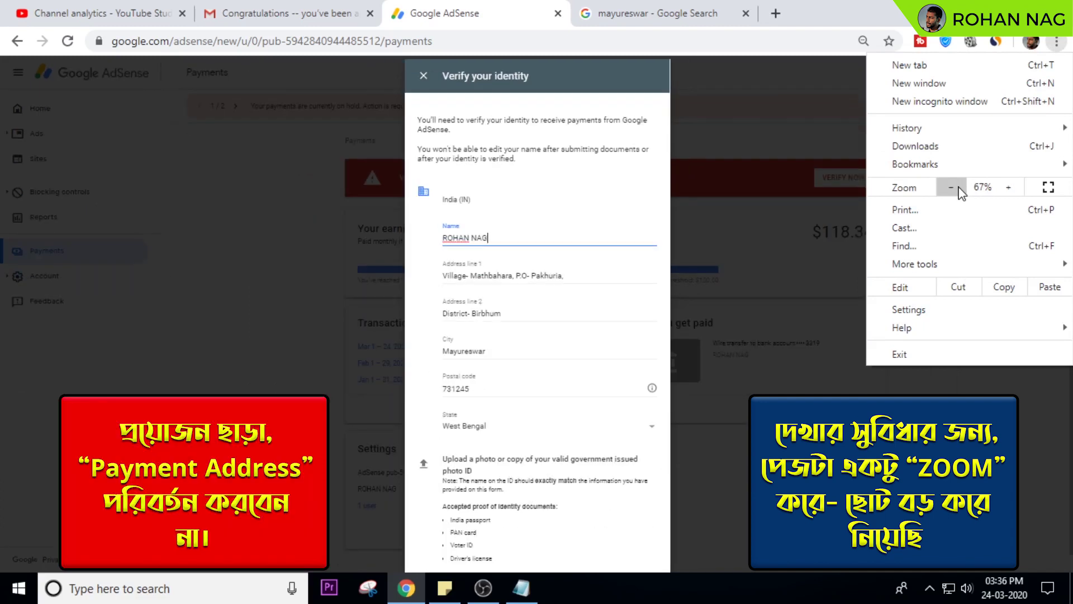
{"action": "left_click", "coordinate": [957, 189]}
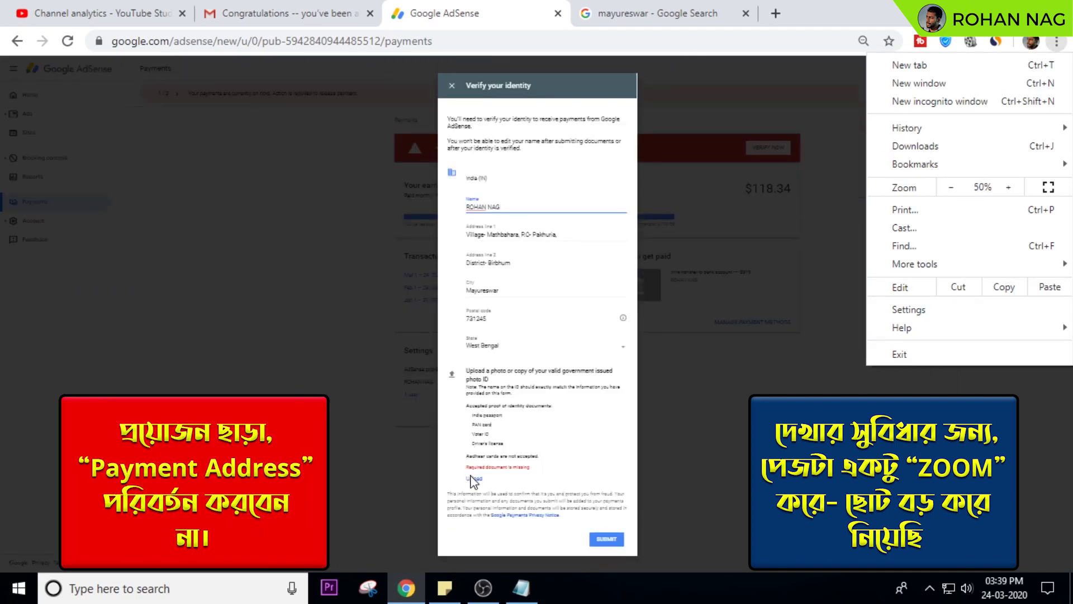
{"action": "left_click", "coordinate": [472, 481]}
{"action": "left_click", "coordinate": [477, 479]}
{"action": "left_click", "coordinate": [505, 351]}
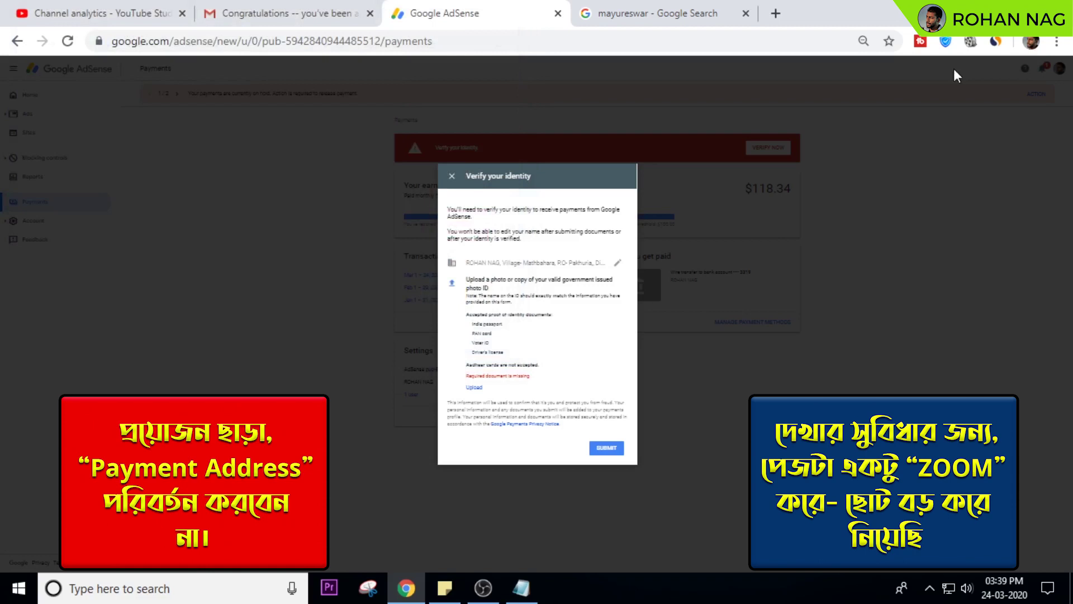
- Zoom back in and highlight the note that Aadhaar cards are not accepted
{"action": "left_click", "coordinate": [1057, 41]}
{"action": "left_click", "coordinate": [1009, 188]}
{"action": "left_click", "coordinate": [1009, 188]}
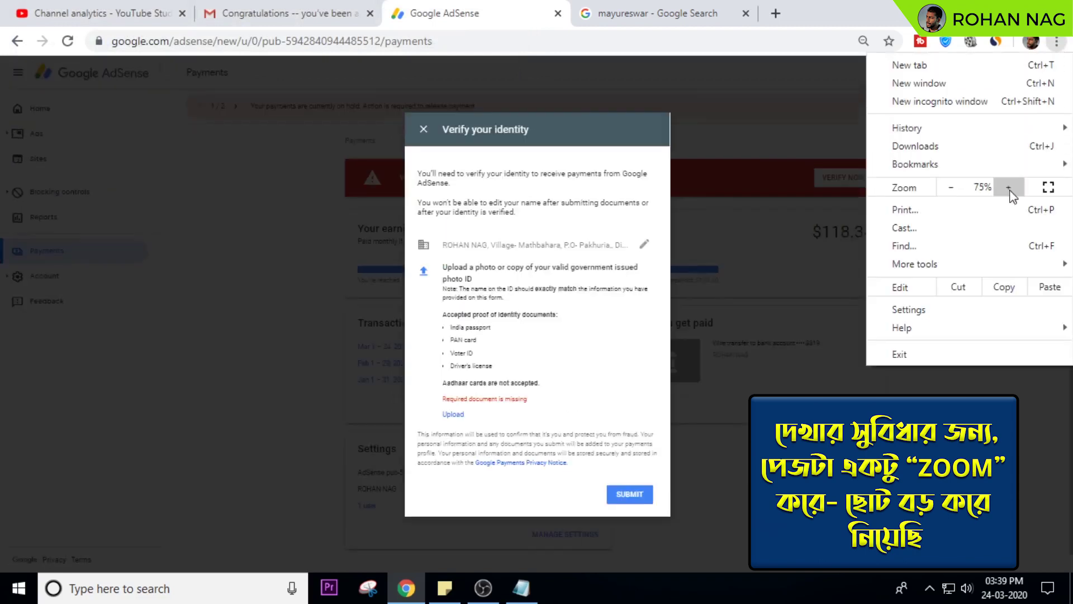
{"action": "left_click", "coordinate": [1009, 187]}
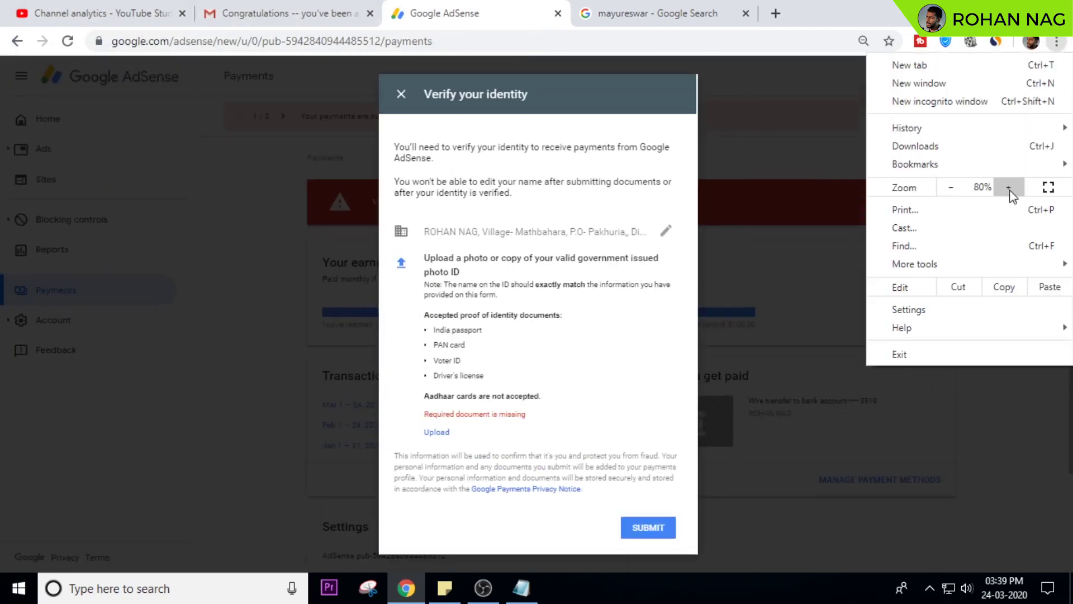
{"action": "left_click", "coordinate": [584, 366]}
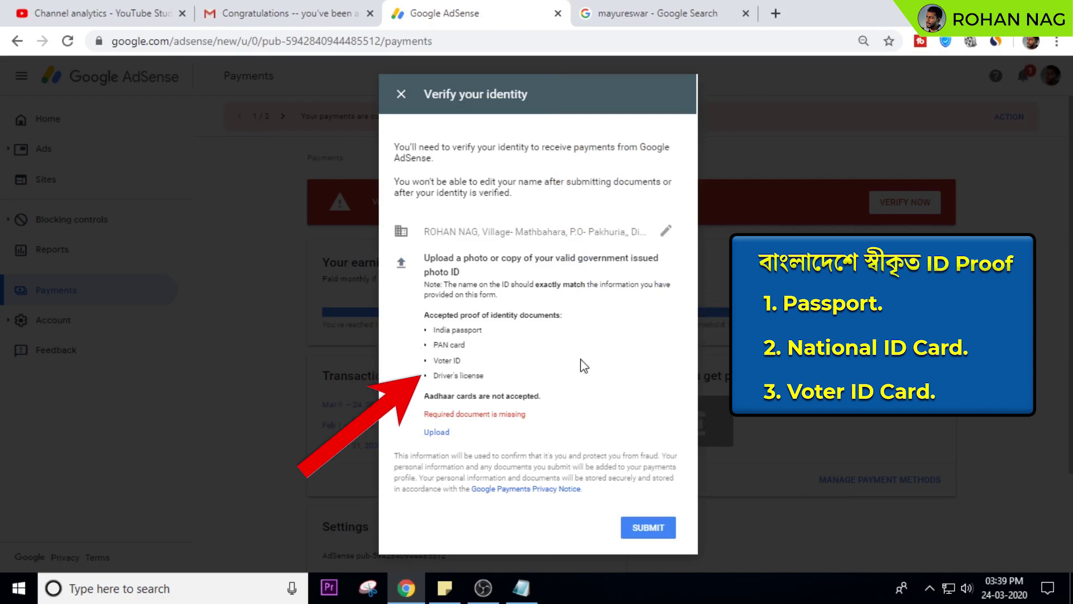
{"action": "left_click_drag", "start_coordinate": [425, 396], "coordinate": [573, 405]}
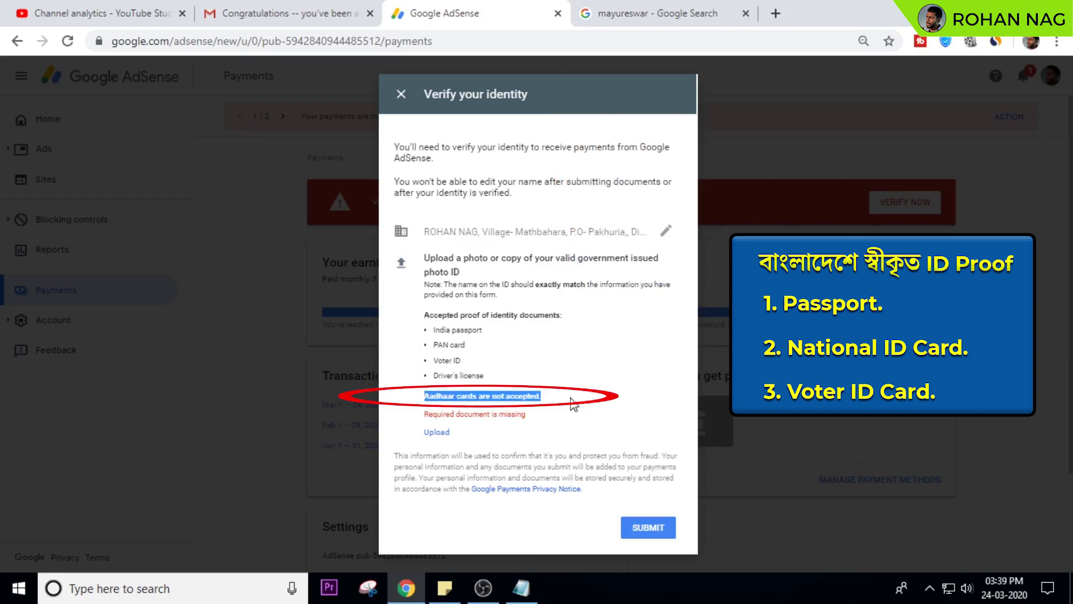
{"action": "left_click", "coordinate": [541, 396]}
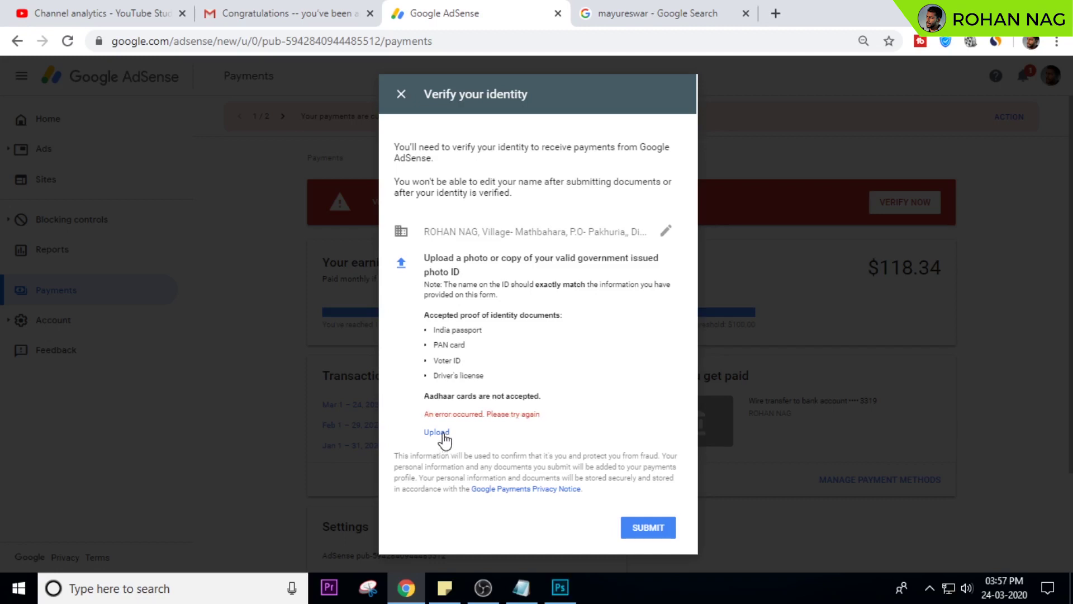
- Upload the passport photo as photo ID and submit it for verification
{"action": "left_click", "coordinate": [442, 433]}
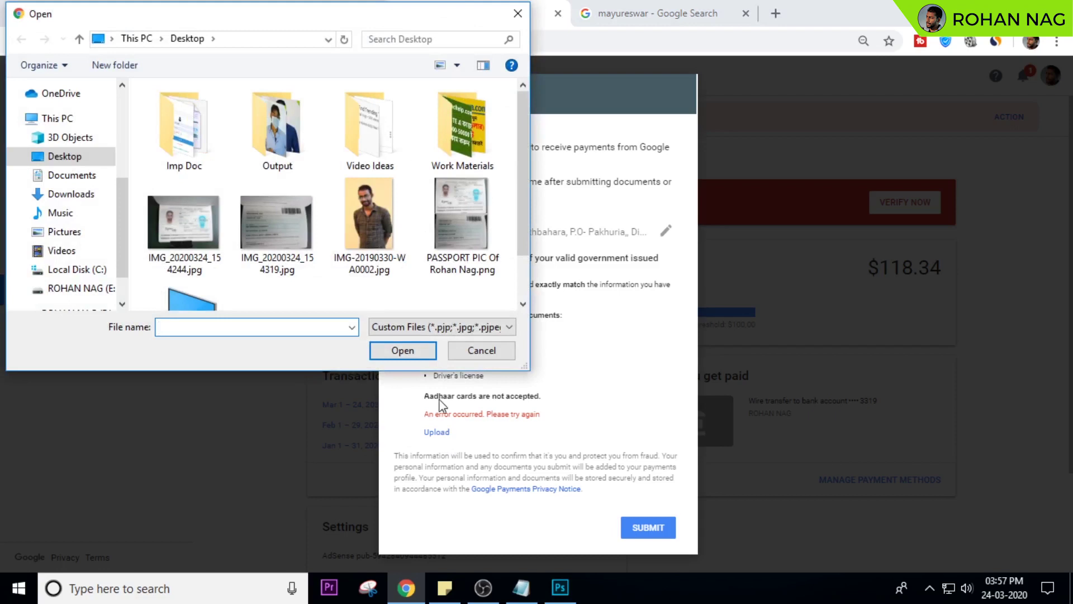
{"action": "double_click", "coordinate": [459, 223]}
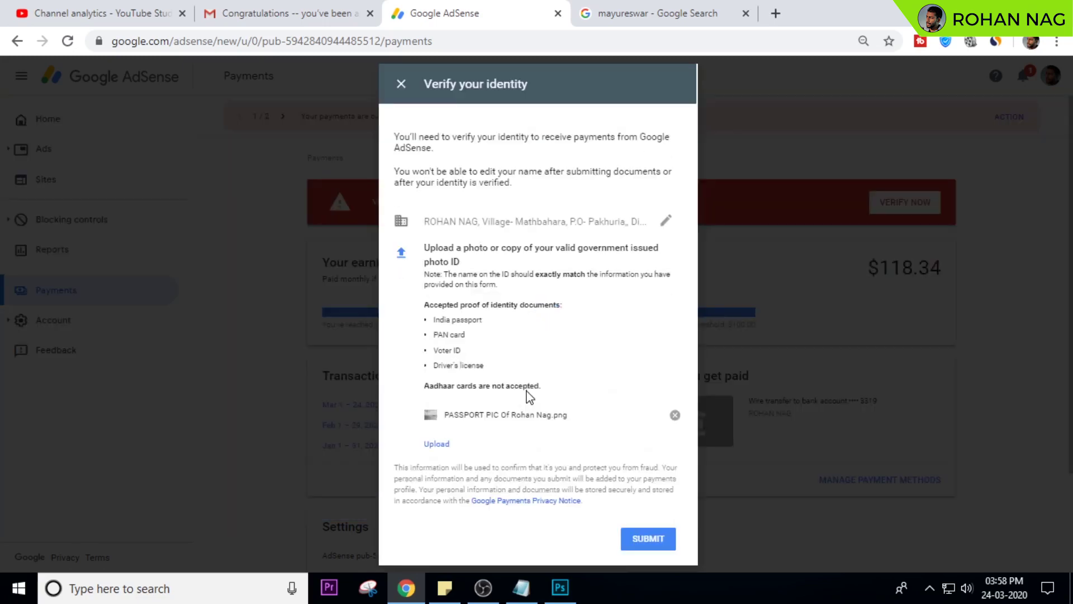
{"action": "left_click", "coordinate": [649, 539]}
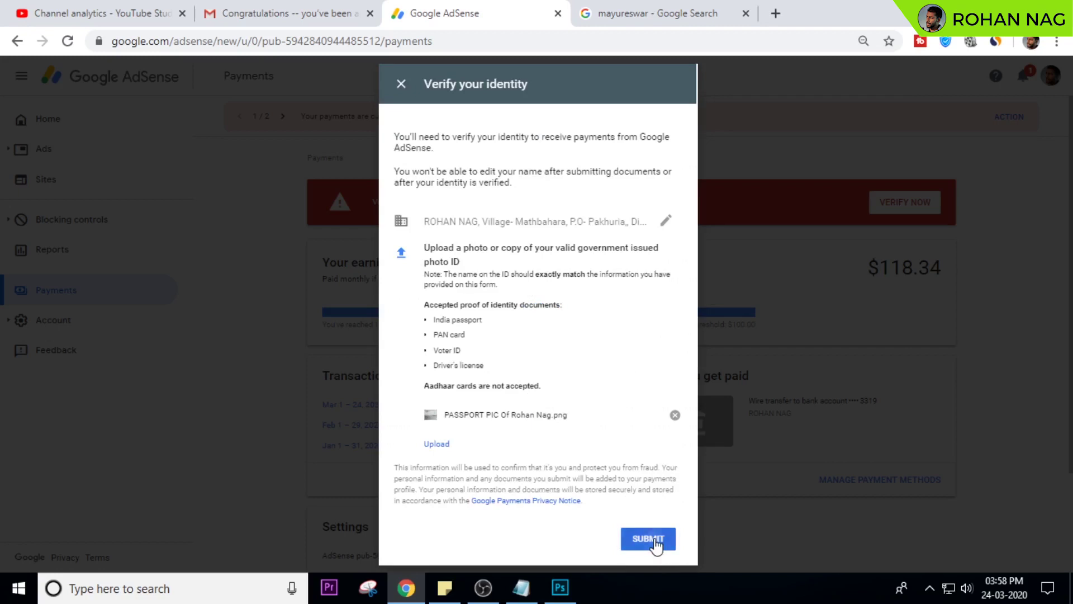
- Close the extra search tab and dismiss the Verification in progress notice with GOT IT
{"action": "left_click", "coordinate": [746, 13]}
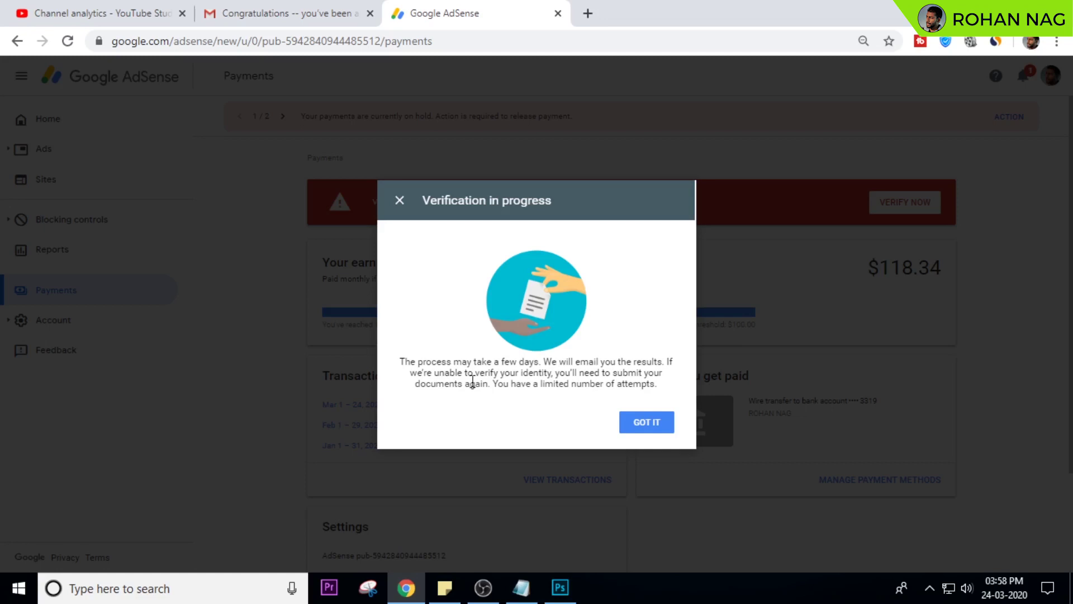
{"action": "left_click", "coordinate": [641, 430]}
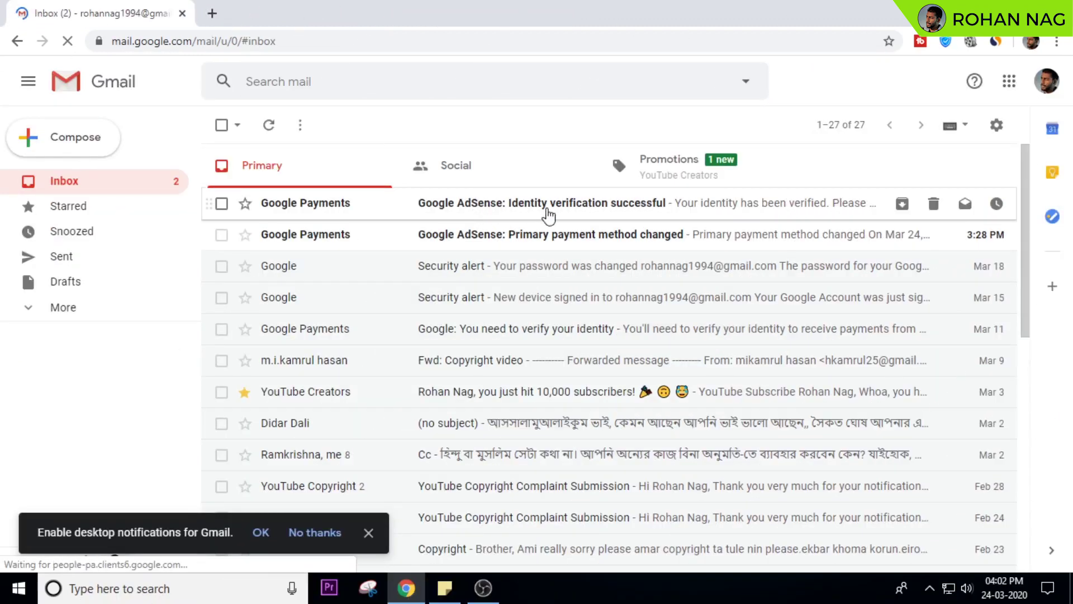
- Read the 'Identity verification successful' email, then open and scroll 'Primary payment method changed'
{"action": "left_click", "coordinate": [569, 213]}
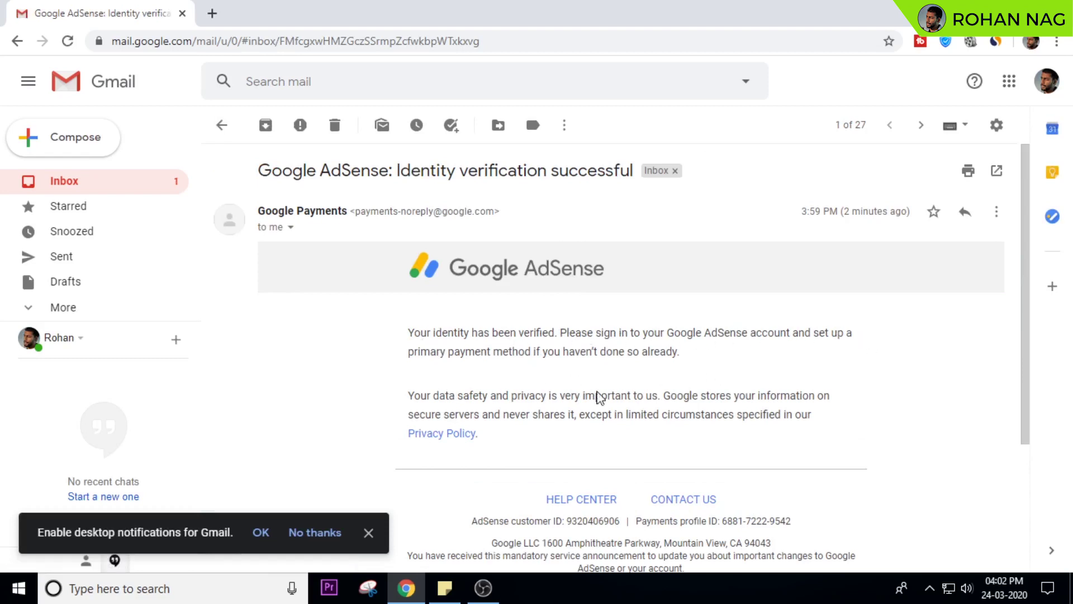
{"action": "left_click", "coordinate": [225, 130]}
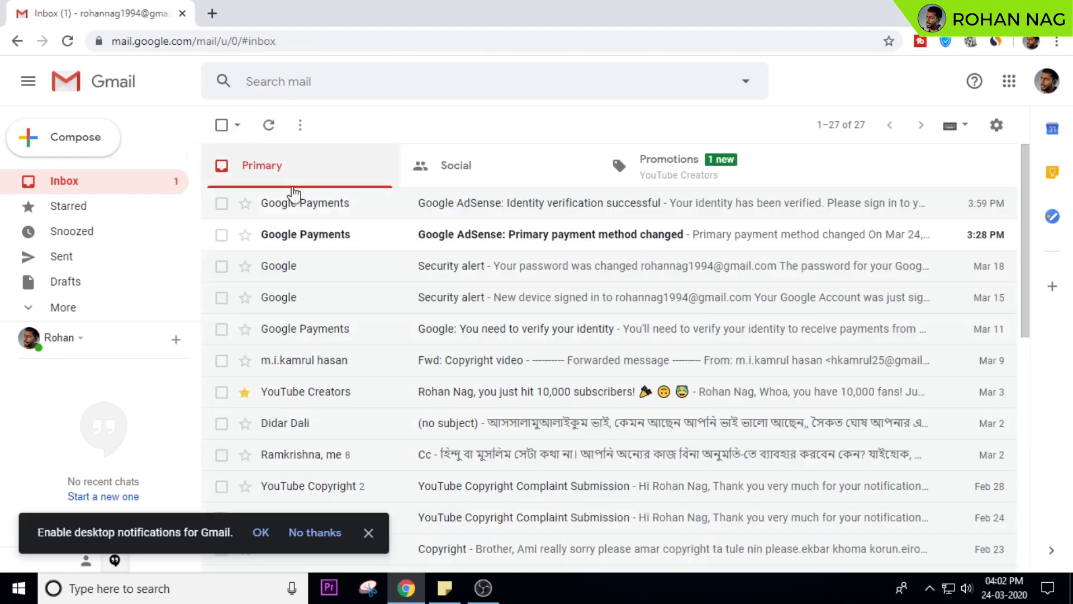
{"action": "left_click", "coordinate": [574, 244]}
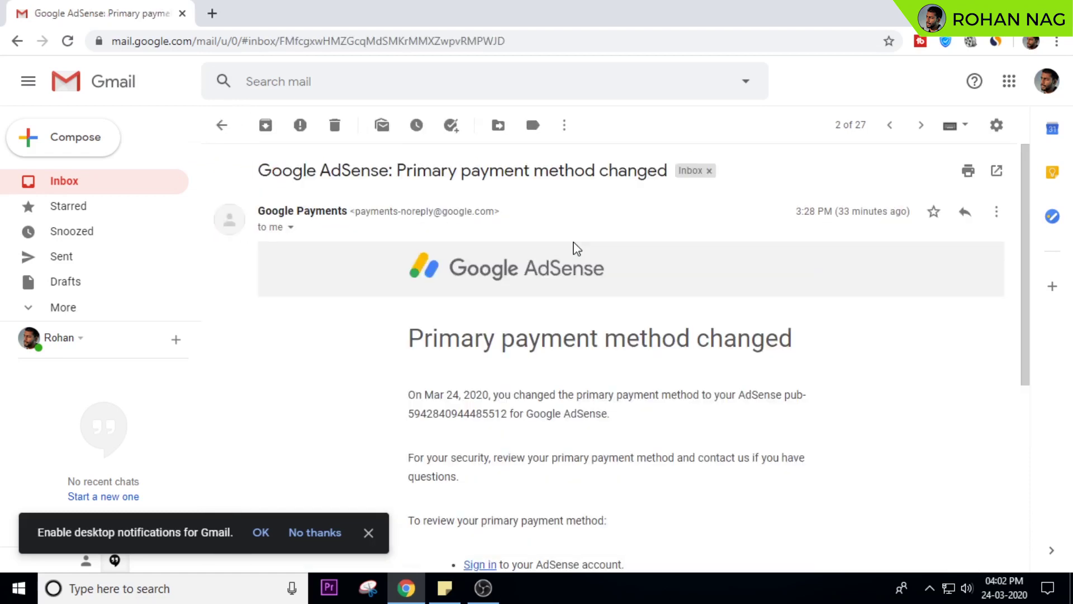
{"action": "scroll", "coordinate": [1017, 253], "scroll_direction": "down", "scroll_amount": 3}
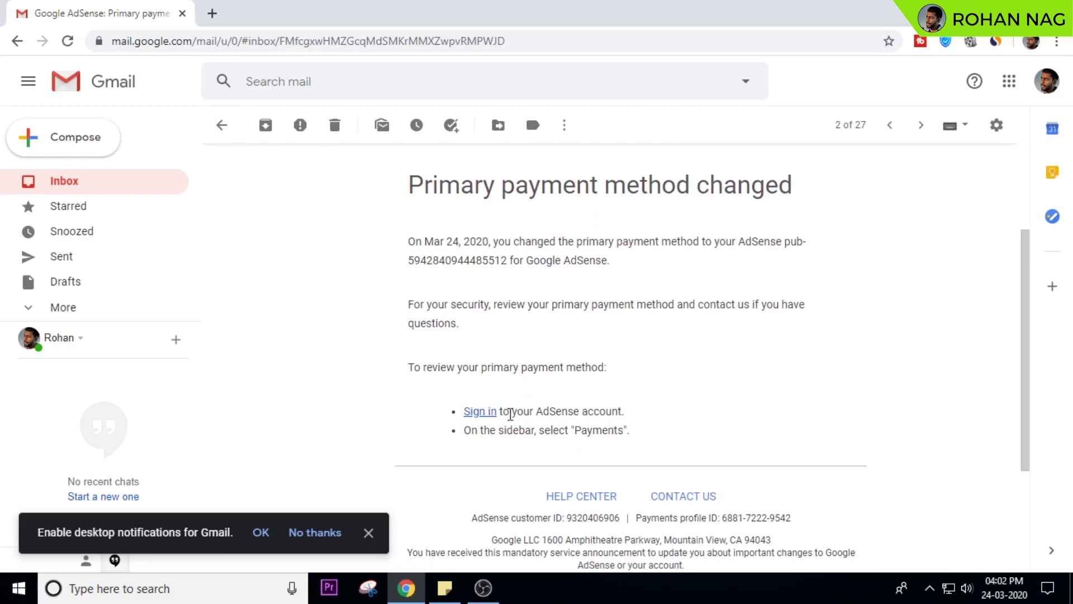
- Revisit the verification email and reopen the Mar 24, 2020 'Primary payment method changed' email
{"action": "key", "text": "alt+Left"}
{"action": "left_click", "coordinate": [568, 215]}
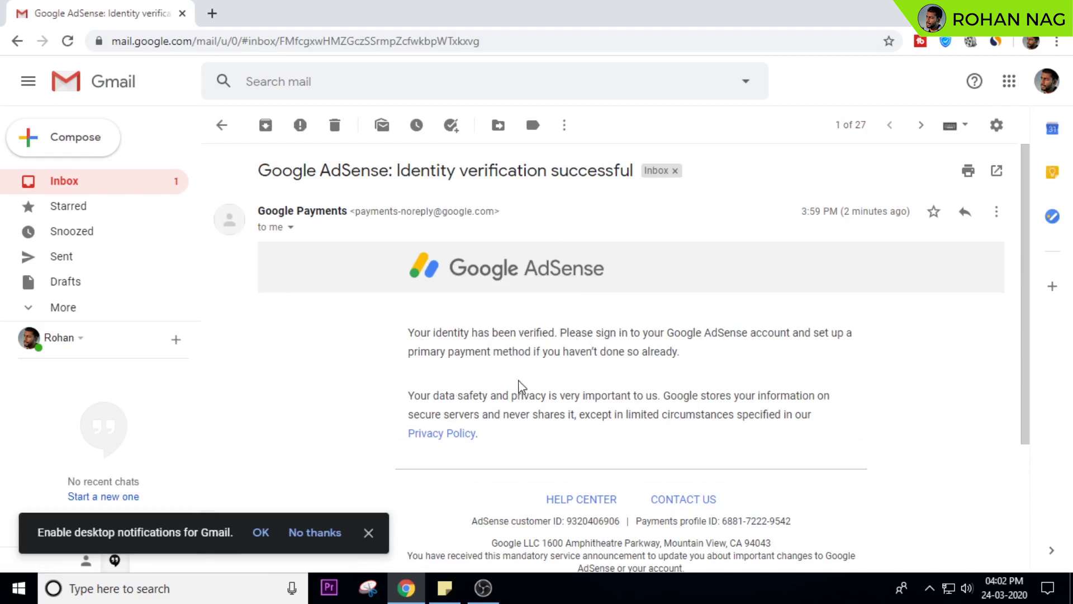
{"action": "left_click", "coordinate": [222, 125]}
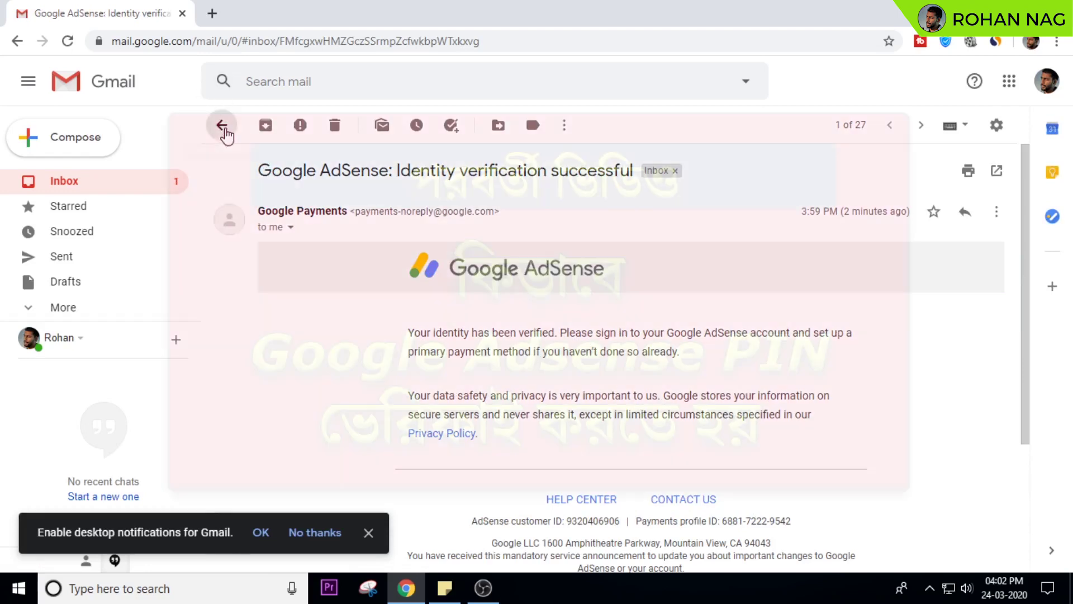
{"action": "left_click", "coordinate": [573, 245]}
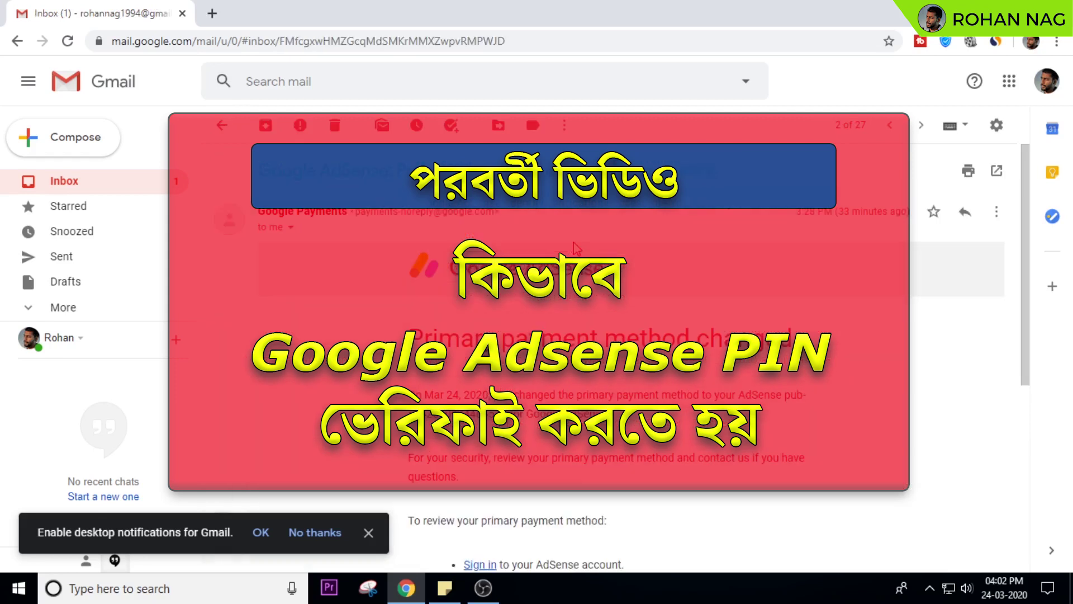
{"action": "scroll", "coordinate": [1032, 253], "scroll_direction": "down", "scroll_amount": 3}
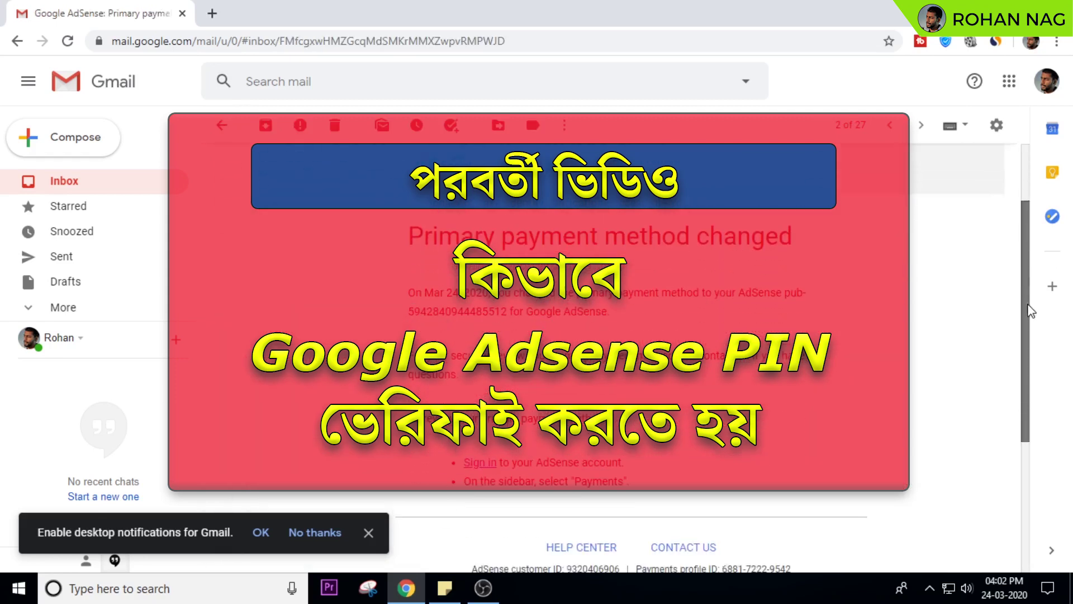